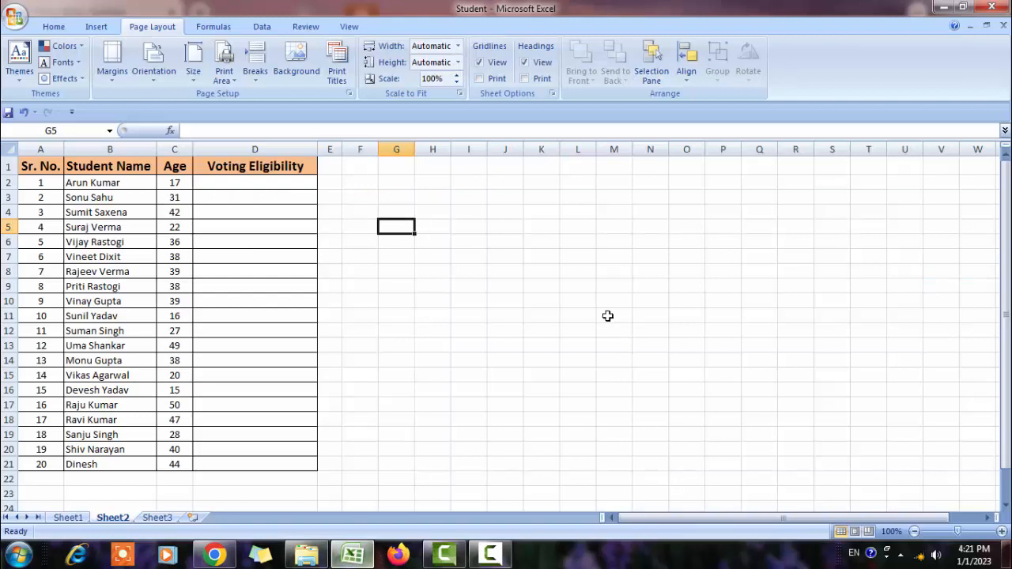
{"action": "left_click", "coordinate": [550, 284]}
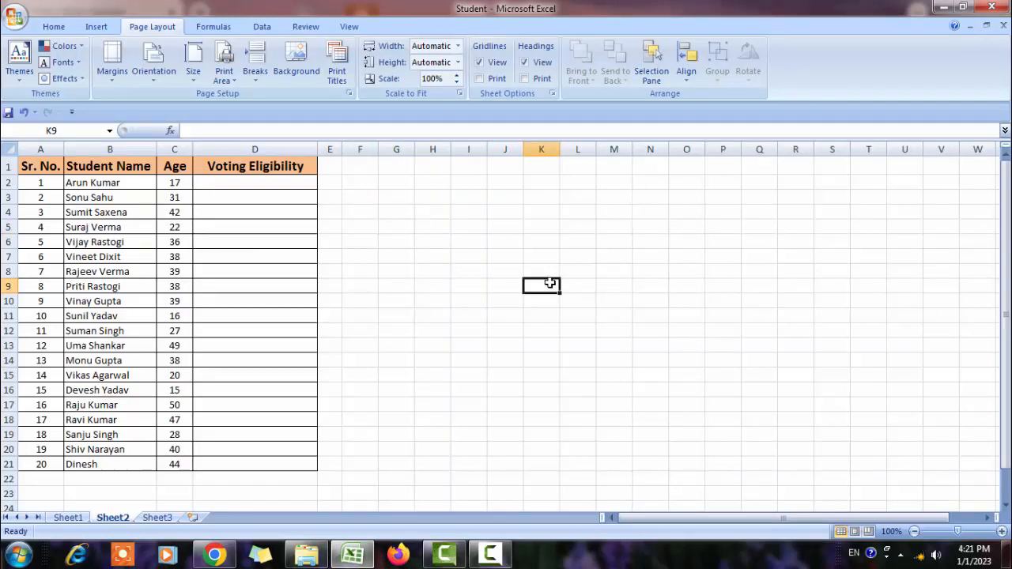
{"action": "left_click", "coordinate": [474, 287]}
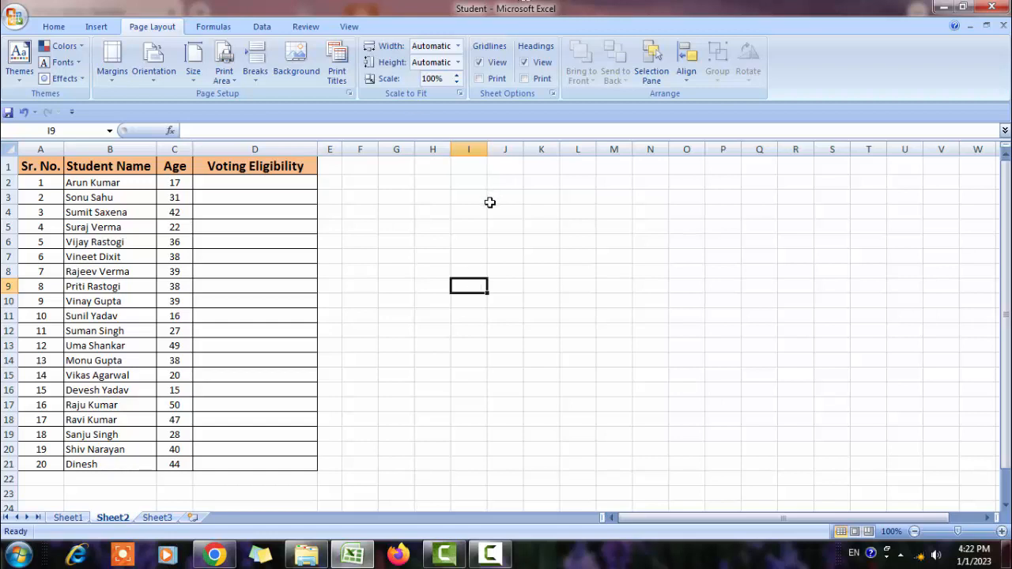
{"action": "left_click", "coordinate": [505, 227]}
{"action": "left_click", "coordinate": [538, 267]}
{"action": "left_click", "coordinate": [506, 226]}
{"action": "left_click", "coordinate": [465, 214]}
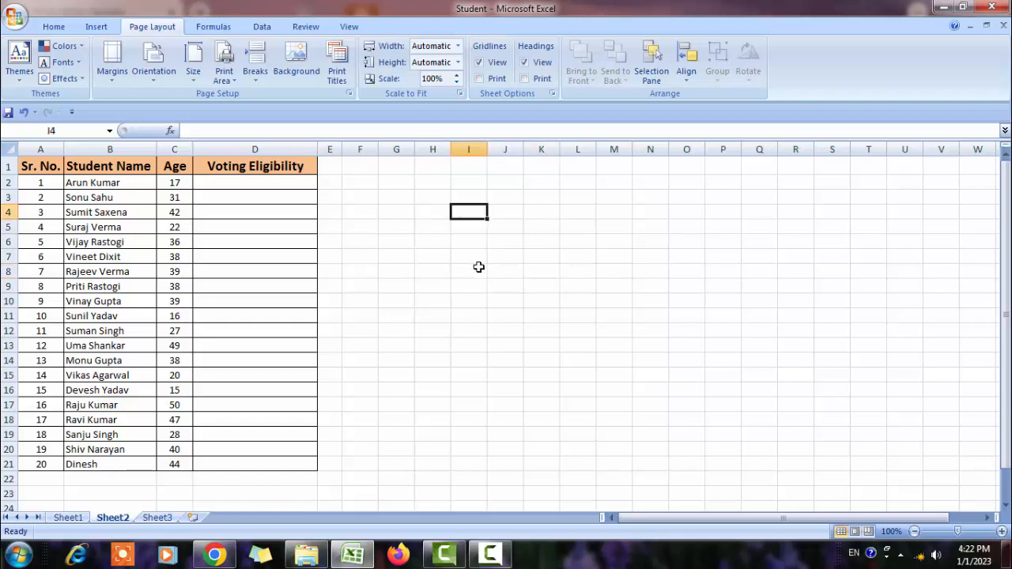
{"action": "left_click", "coordinate": [479, 268]}
{"action": "left_click", "coordinate": [287, 186]}
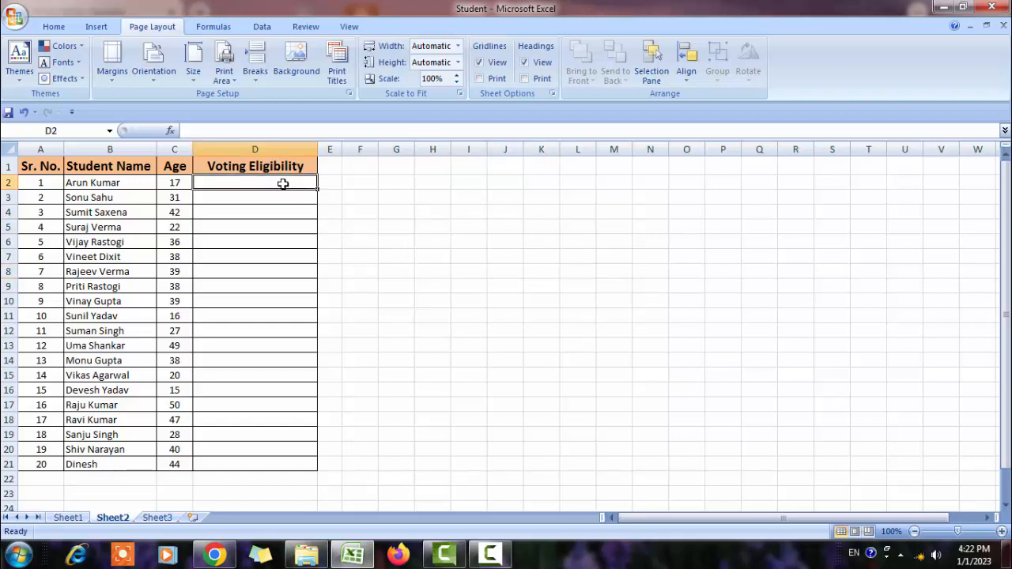
{"action": "left_click", "coordinate": [527, 224]}
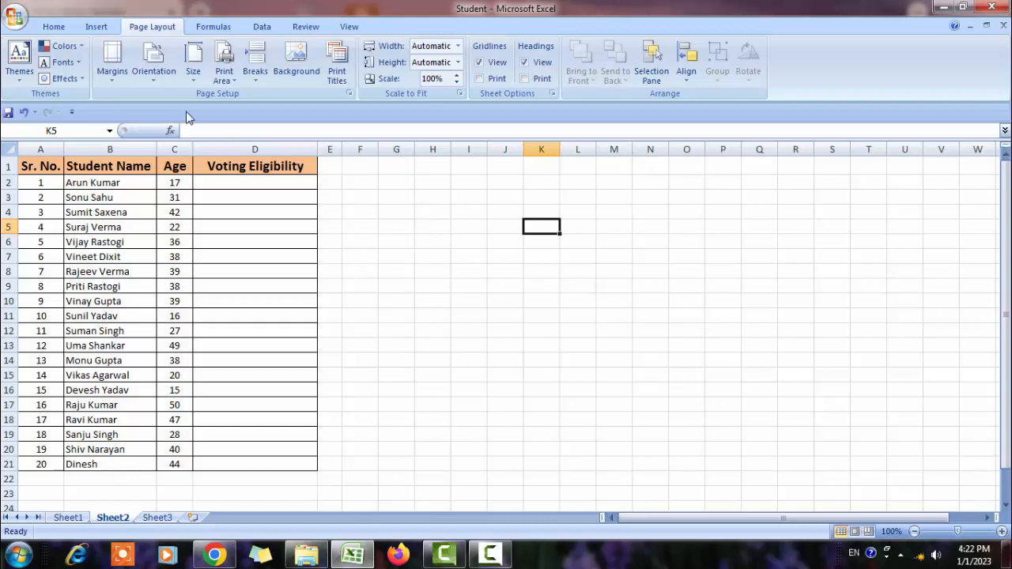
{"action": "left_click", "coordinate": [54, 26]}
{"action": "left_click", "coordinate": [419, 283]}
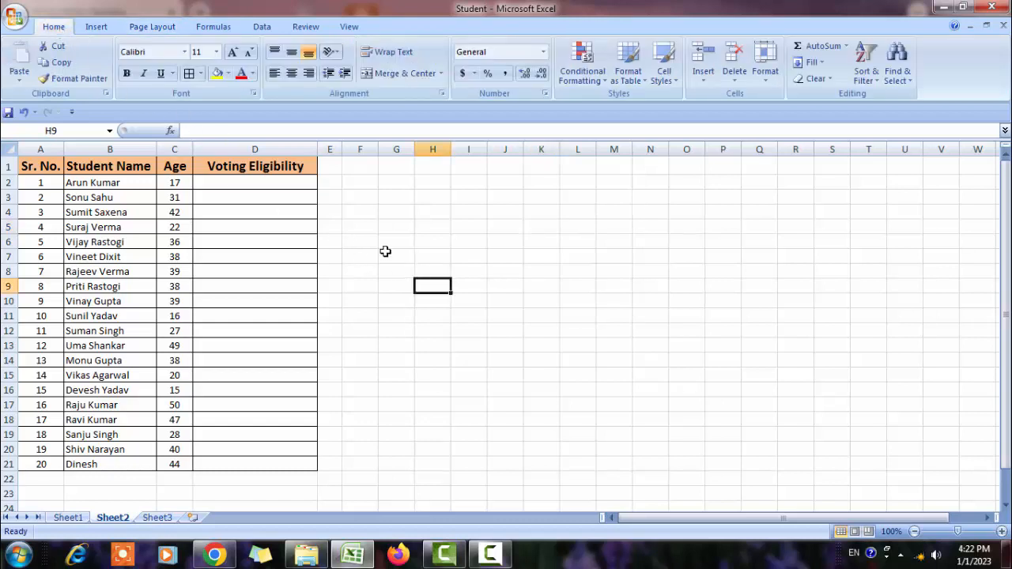
{"action": "left_click_drag", "start_coordinate": [285, 183], "coordinate": [297, 198]}
{"action": "left_click", "coordinate": [442, 218]}
{"action": "left_click", "coordinate": [464, 284]}
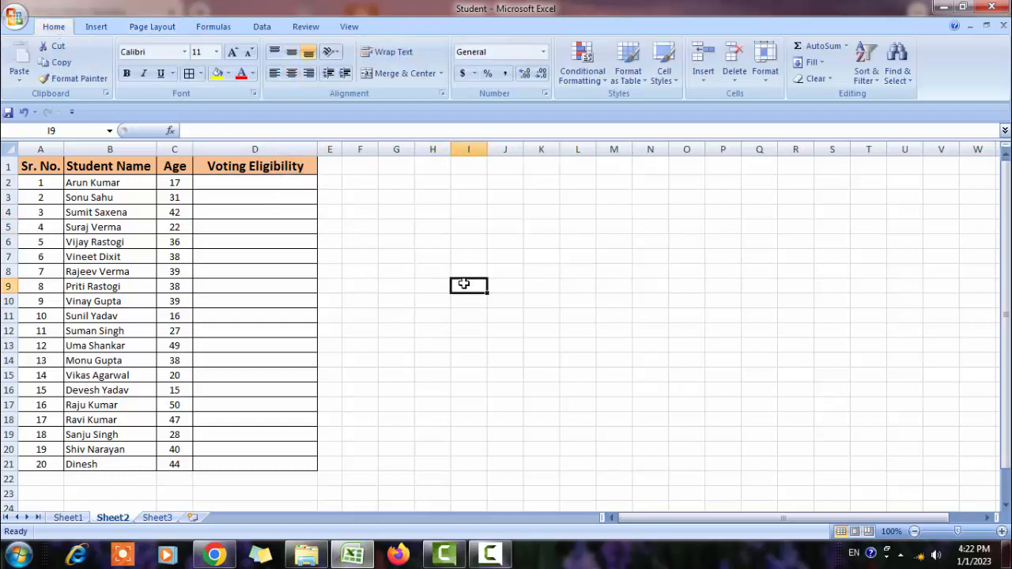
{"action": "left_click", "coordinate": [420, 211]}
{"action": "left_click", "coordinate": [499, 271]}
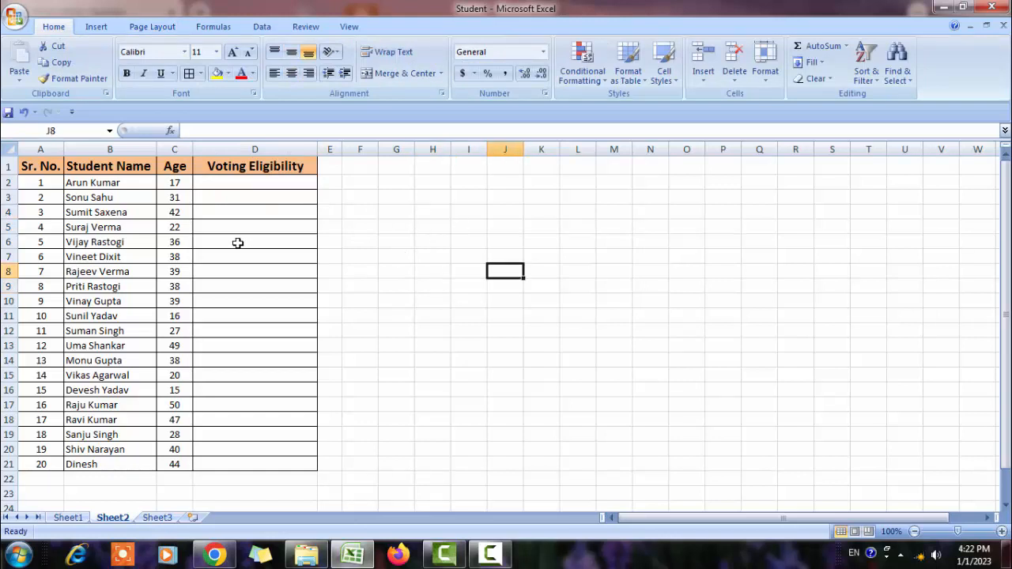
- Begin an IF formula in D2 of the Voting Eligibility column with the logical test C2<18
{"action": "left_click", "coordinate": [254, 181]}
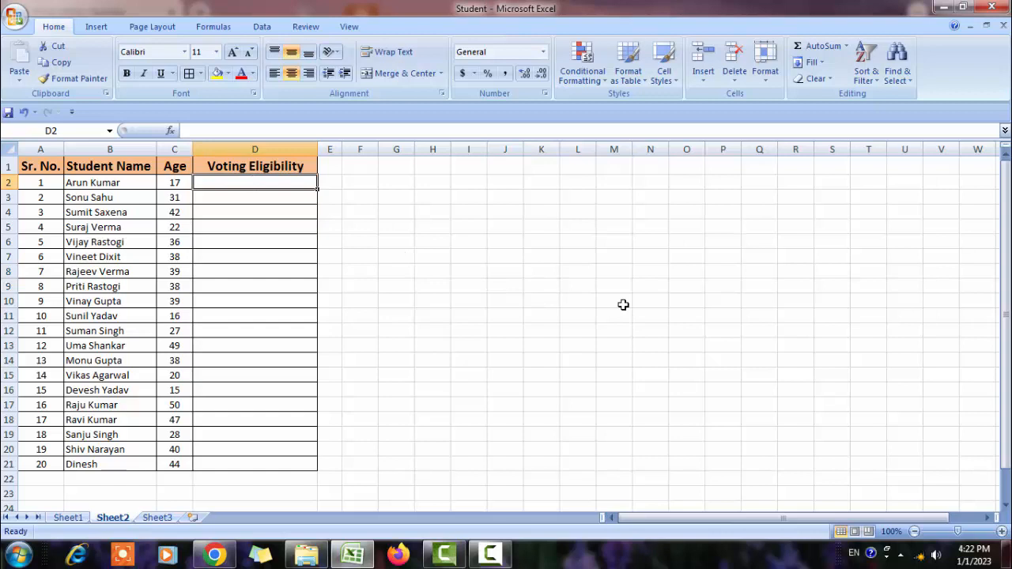
{"action": "type", "text": "="}
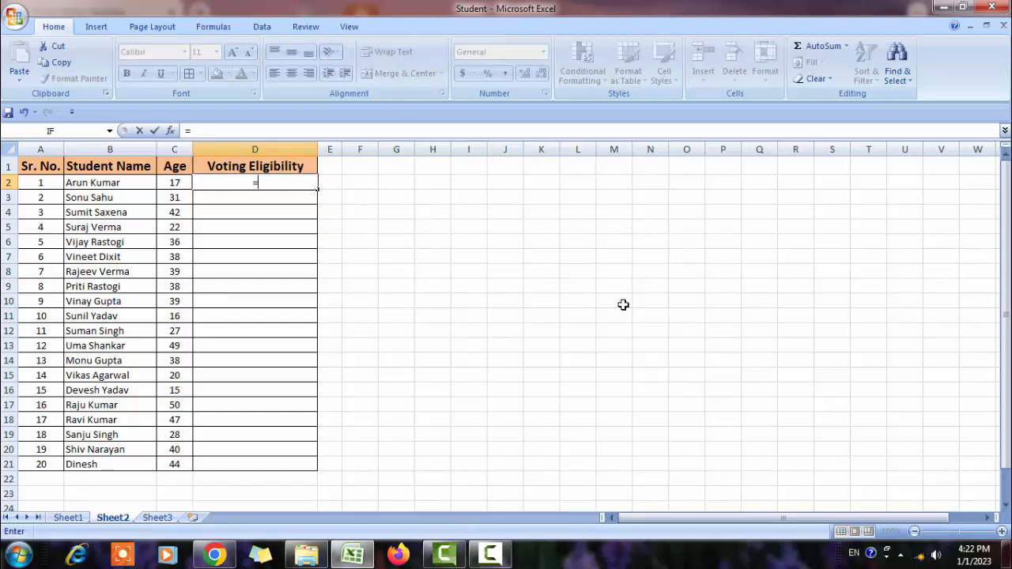
{"action": "type", "text": "if"}
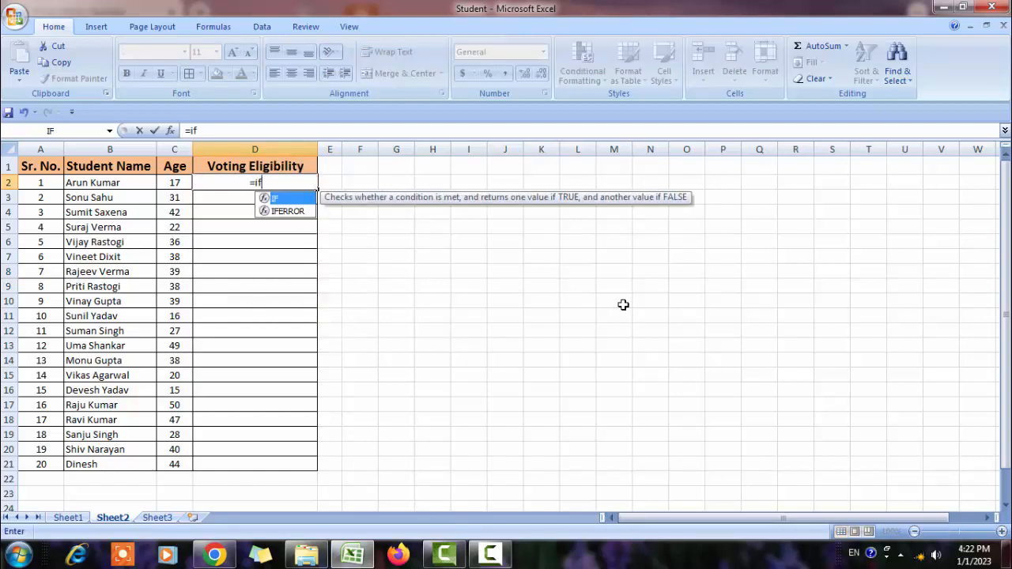
{"action": "key", "text": "Tab"}
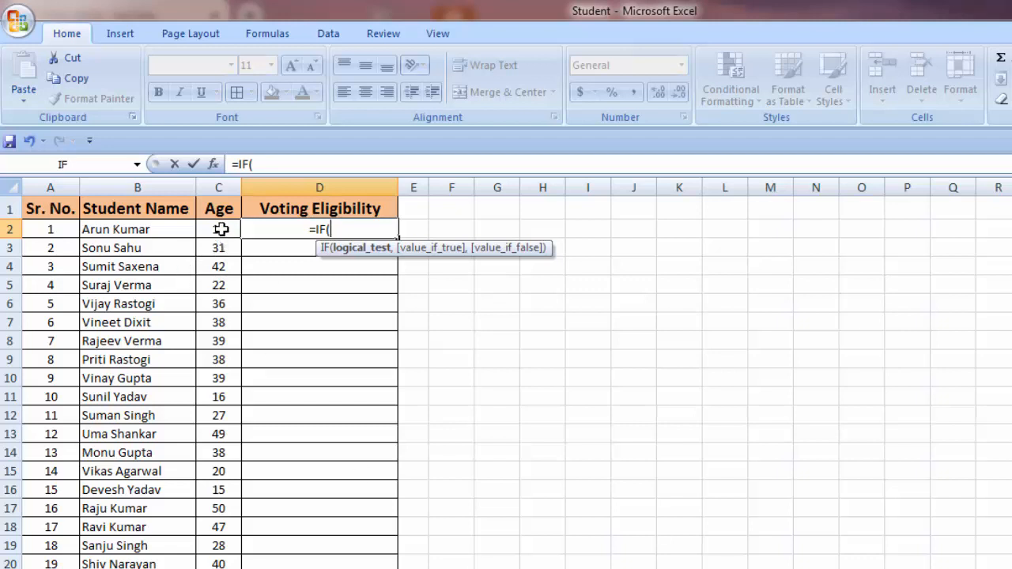
{"action": "left_click", "coordinate": [222, 230]}
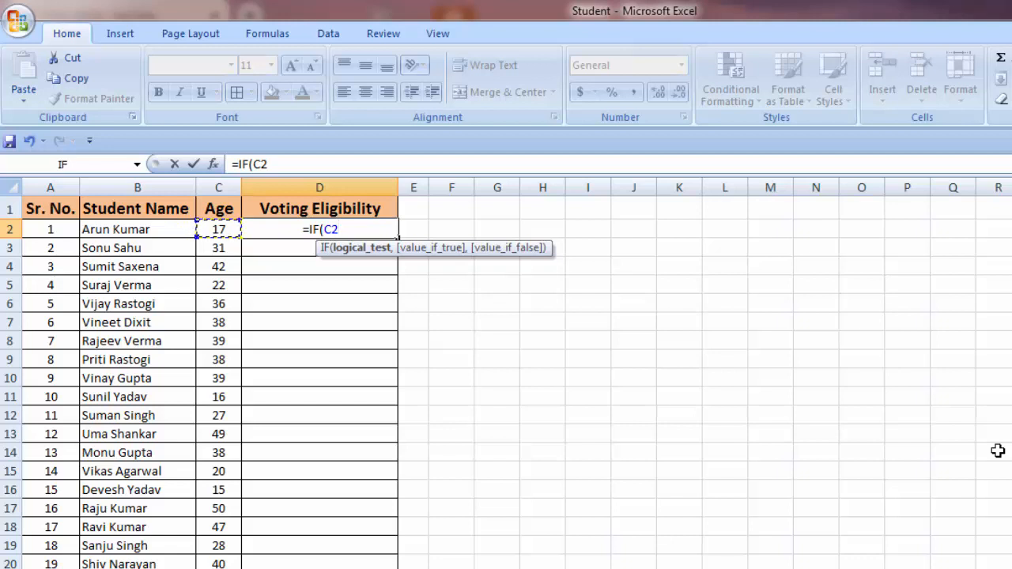
{"action": "type", "text": "<"}
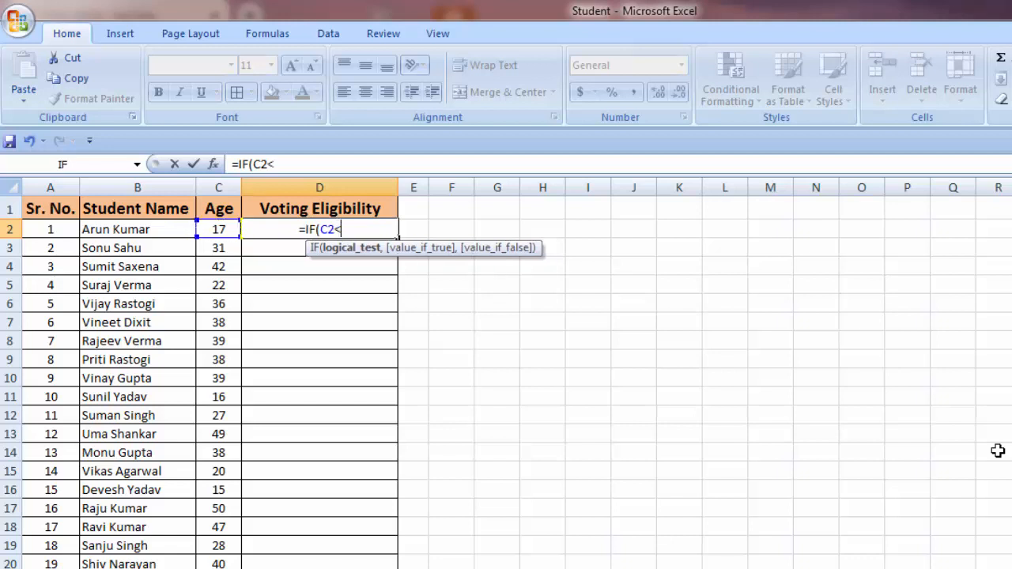
{"action": "type", "text": "18"}
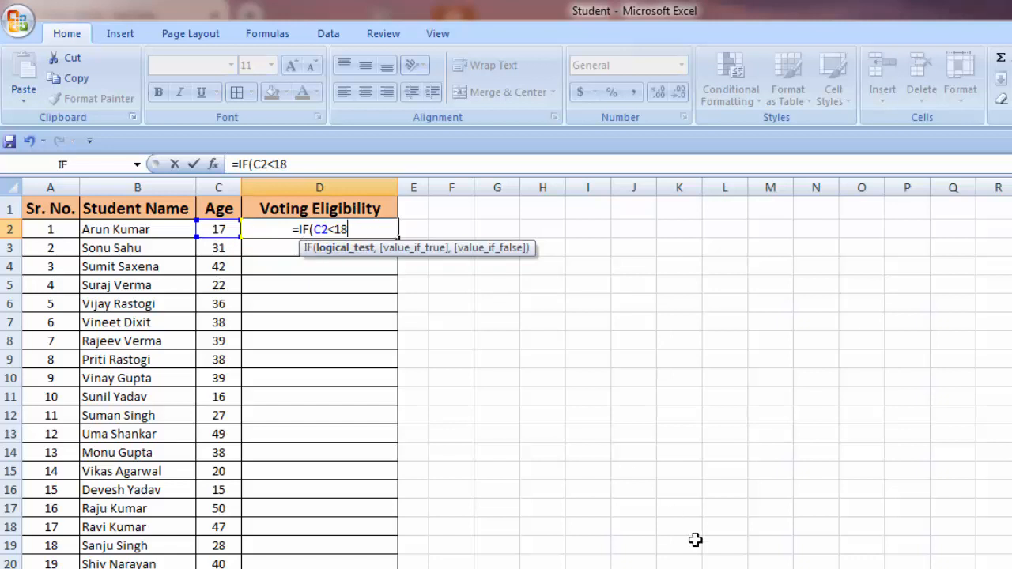
{"action": "type", "text": ","}
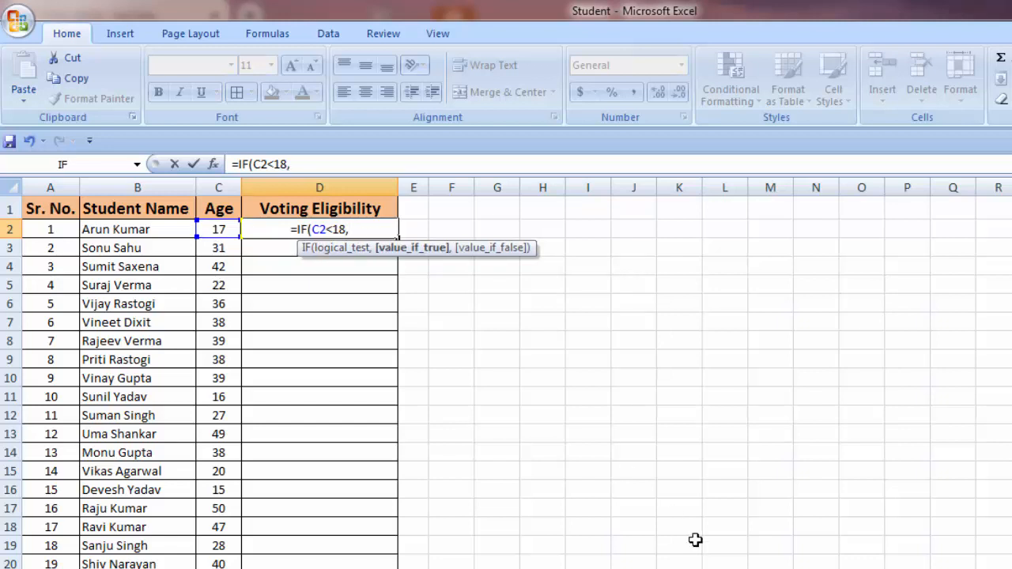
- Add " Not Eligible for Vote" as the value-if-true argument of the IF formula in D2
{"action": "type", "text": "\""}
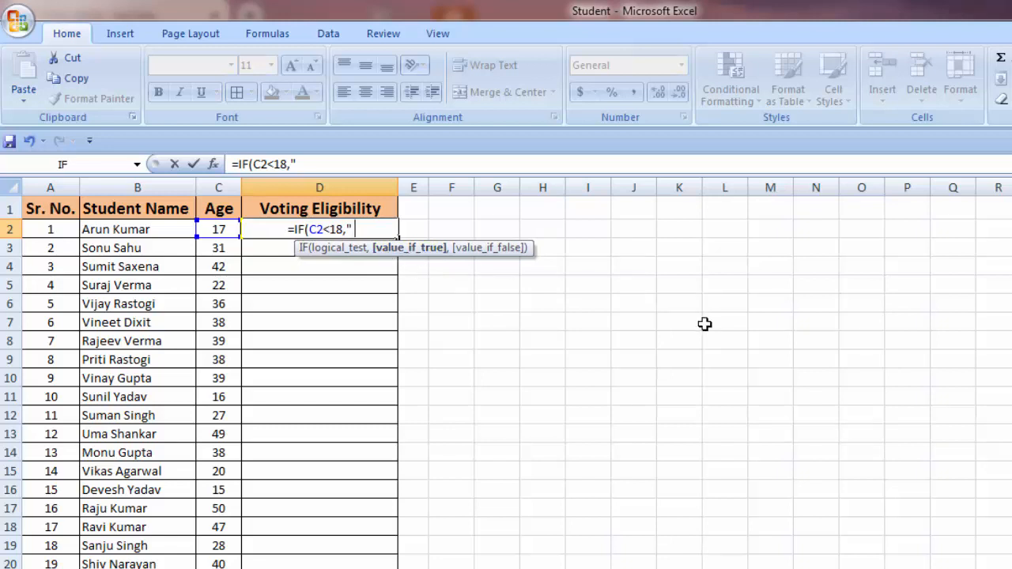
{"action": "type", "text": " Not"}
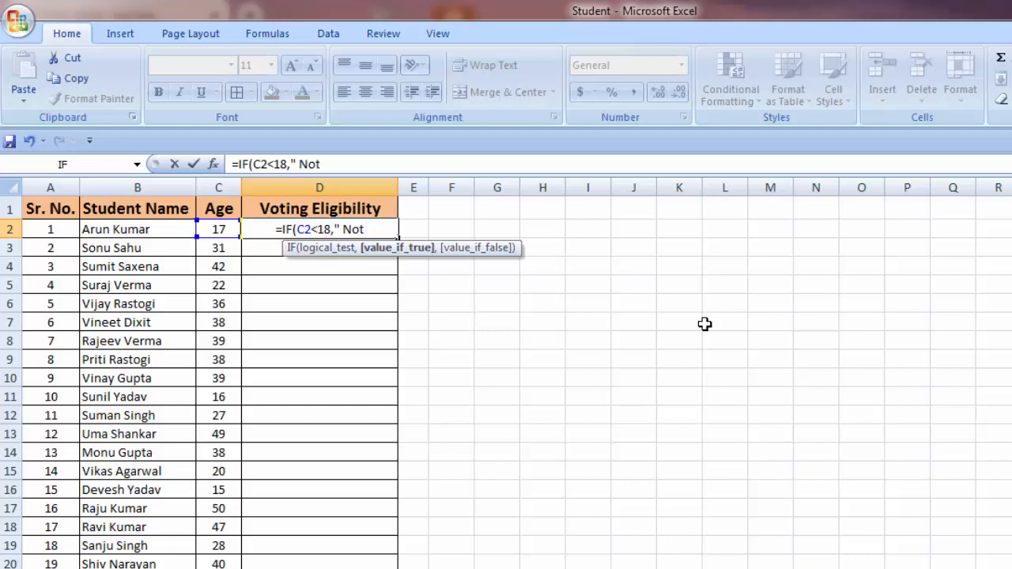
{"action": "type", "text": " Eligi"}
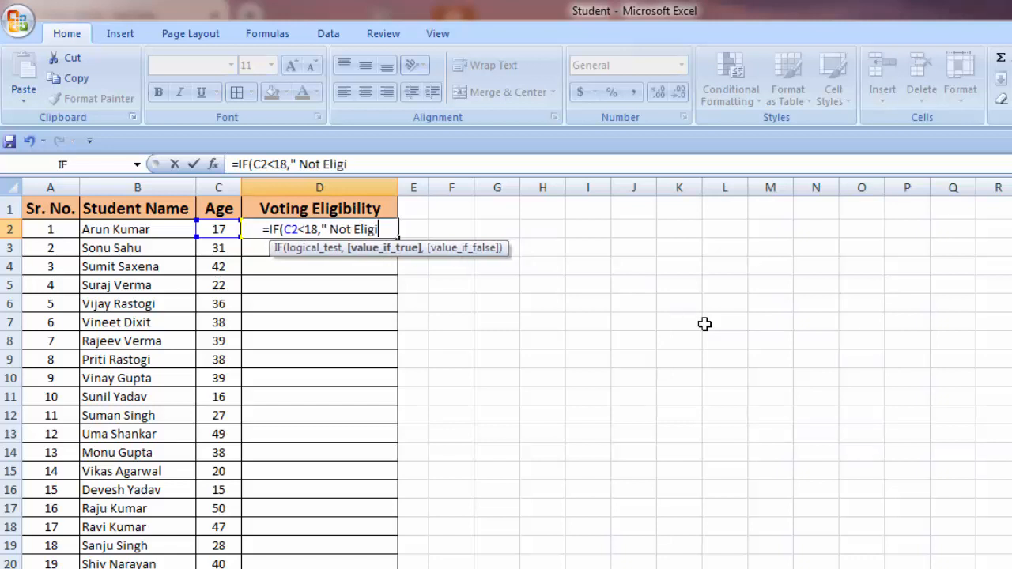
{"action": "type", "text": "ble for V"}
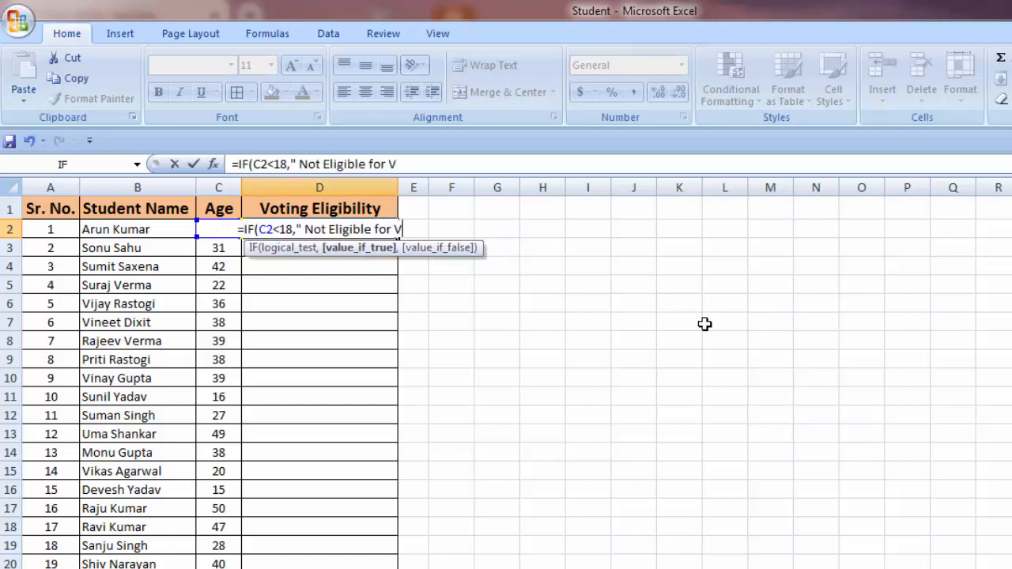
{"action": "type", "text": "ote"}
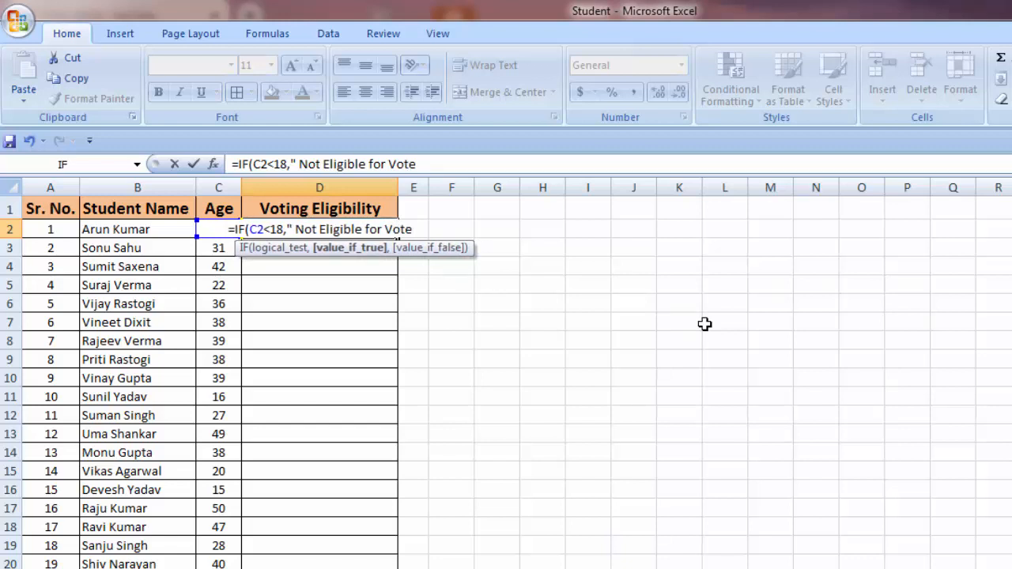
{"action": "type", "text": "\""}
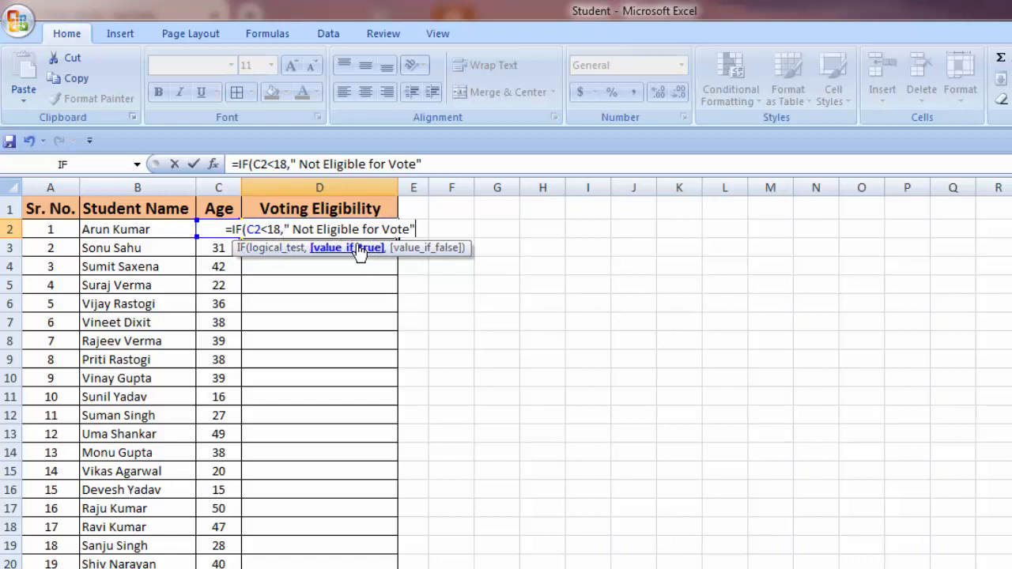
{"action": "type", "text": ","}
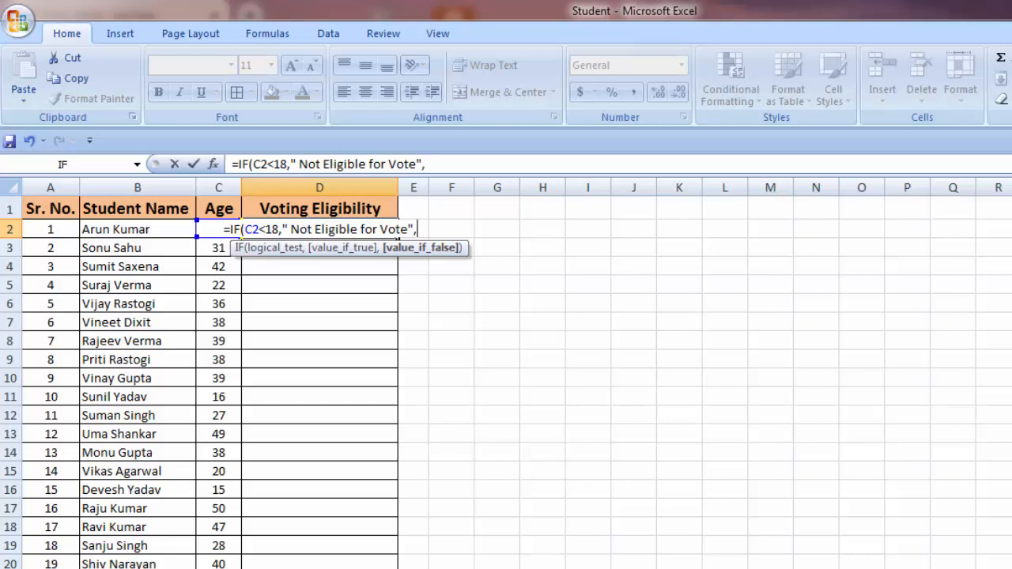
- Add "Eligible for Voting" as the value-if-false argument, close the parenthesis and enter the formula in D2
{"action": "type", "text": "\""}
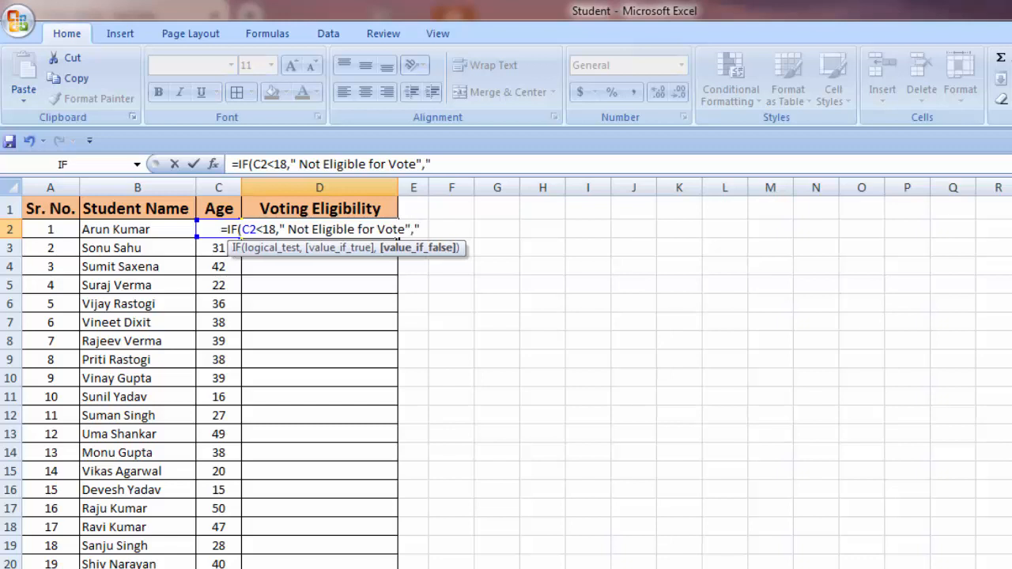
{"action": "type", "text": "Eli"}
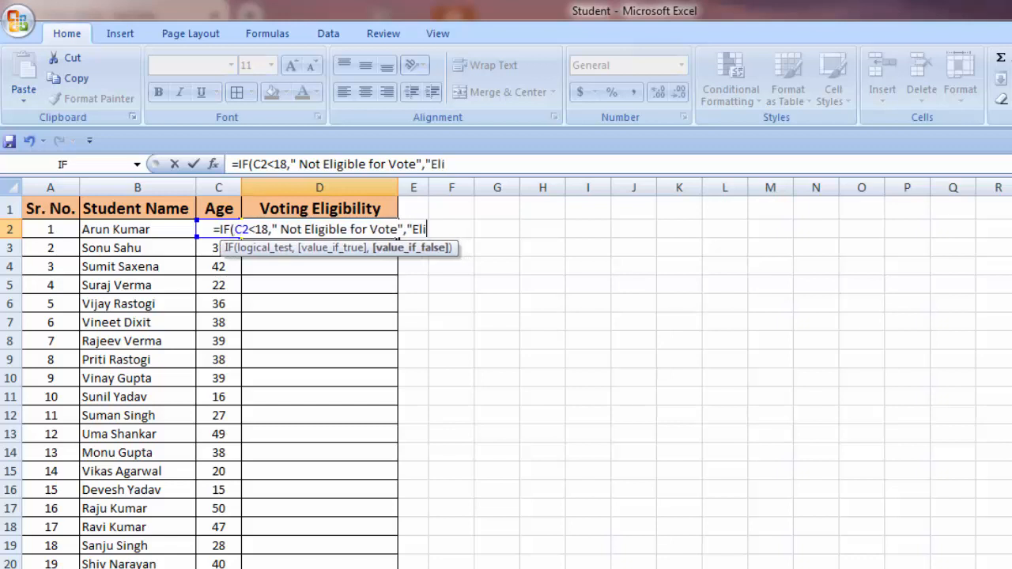
{"action": "key", "text": "BackSpace"}
{"action": "key", "text": "BackSpace"}
{"action": "key", "text": "BackSpace"}
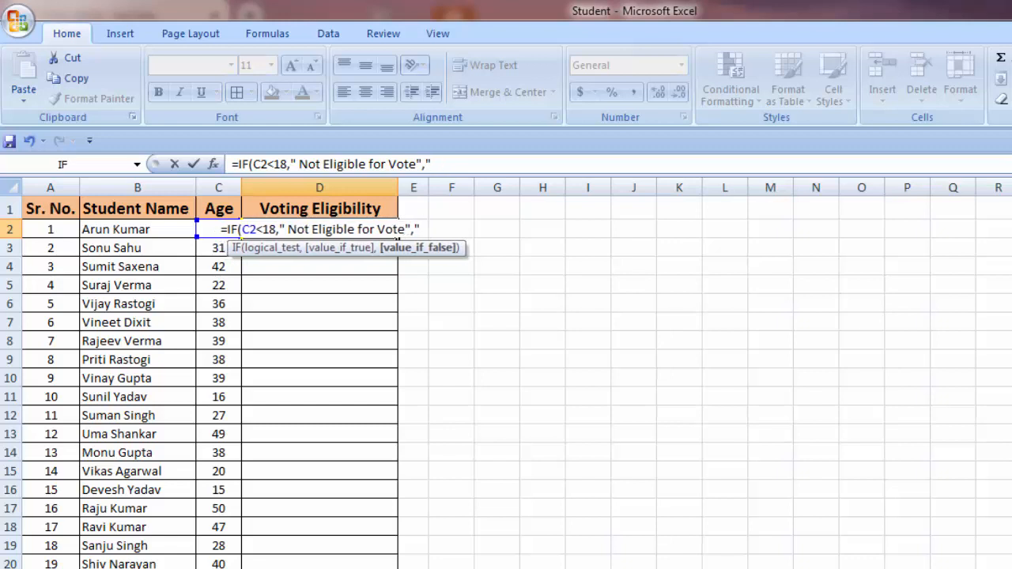
{"action": "type", "text": "Elig"}
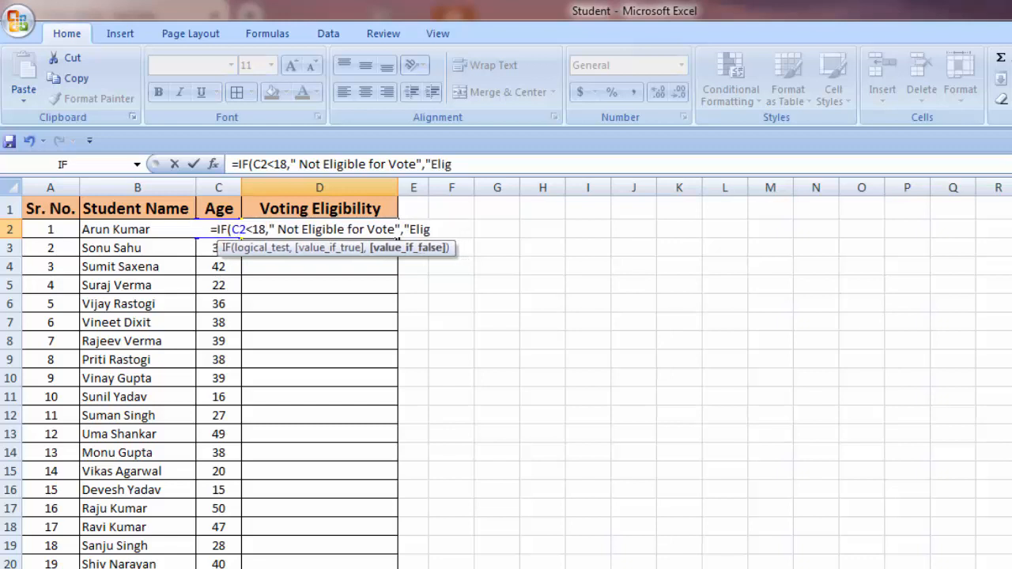
{"action": "type", "text": "ible for "}
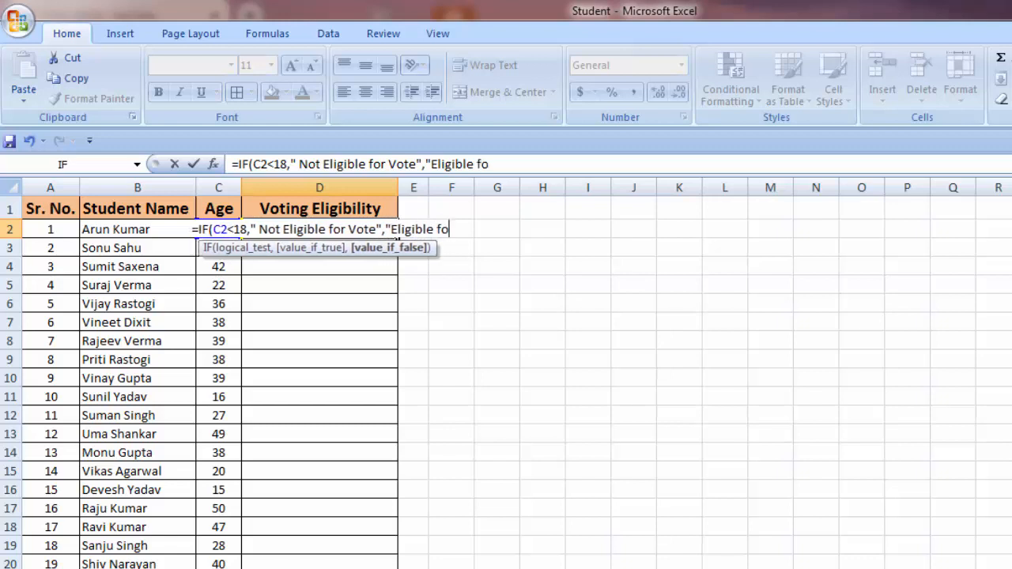
{"action": "type", "text": "Voting"}
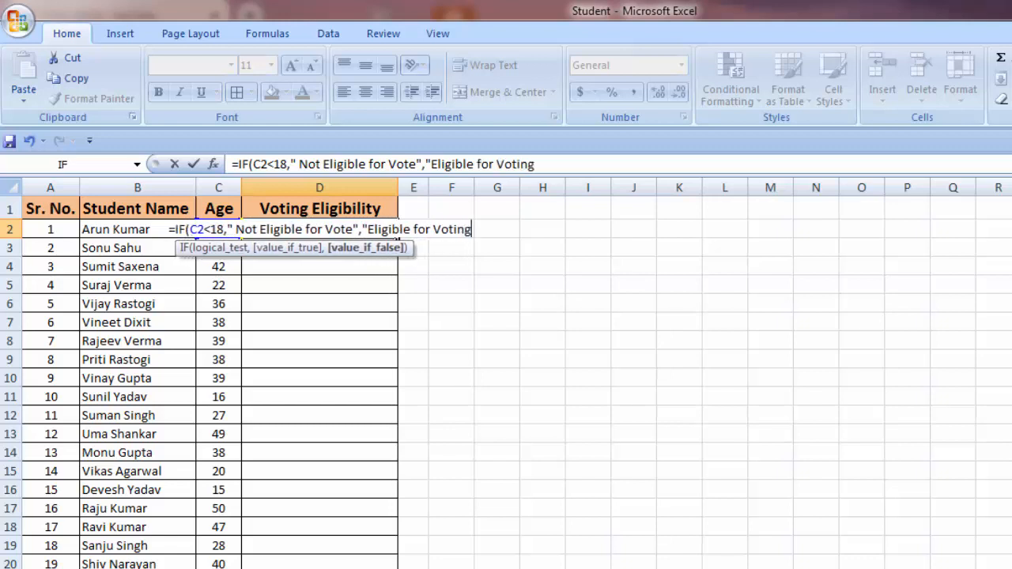
{"action": "type", "text": "\""}
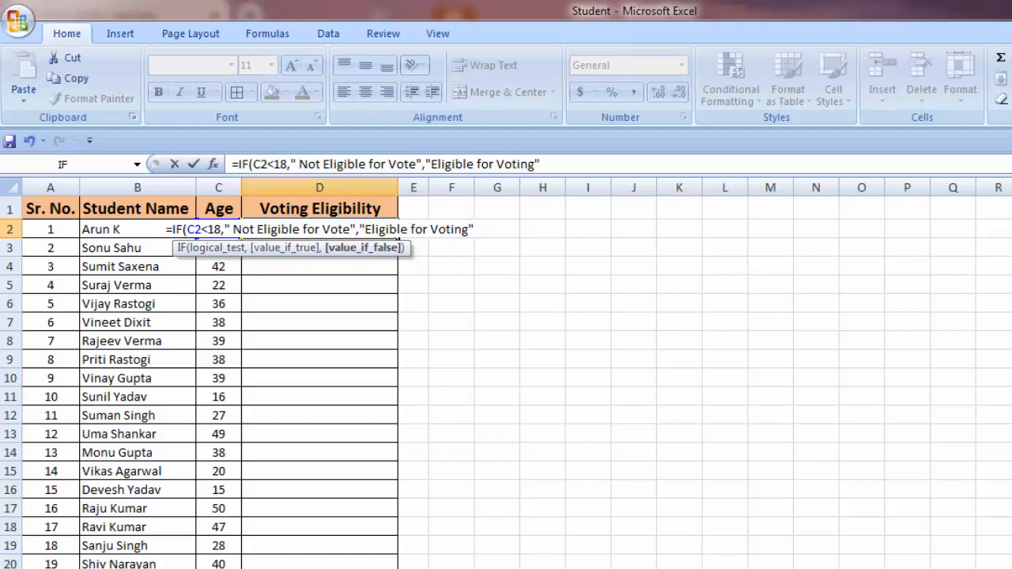
{"action": "type", "text": ")"}
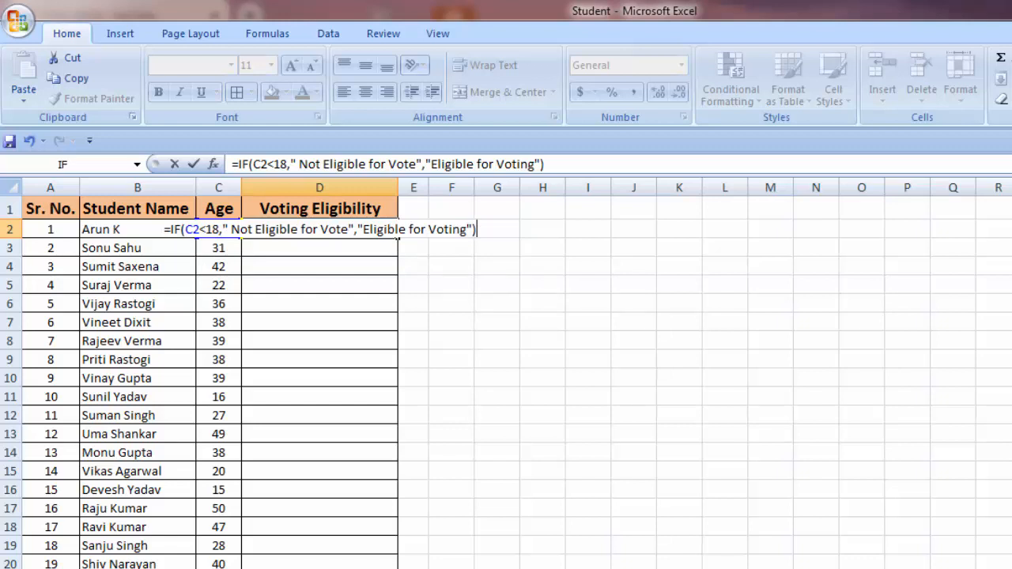
{"action": "key", "text": "Return"}
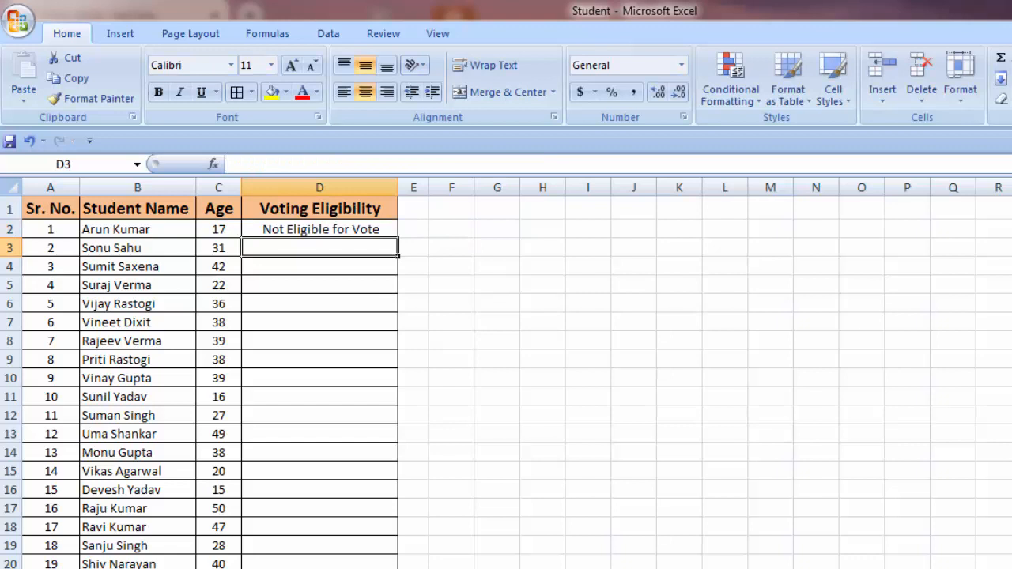
- Check the eligibility result and formula in D2 against the age in C2
{"action": "left_click", "coordinate": [319, 230]}
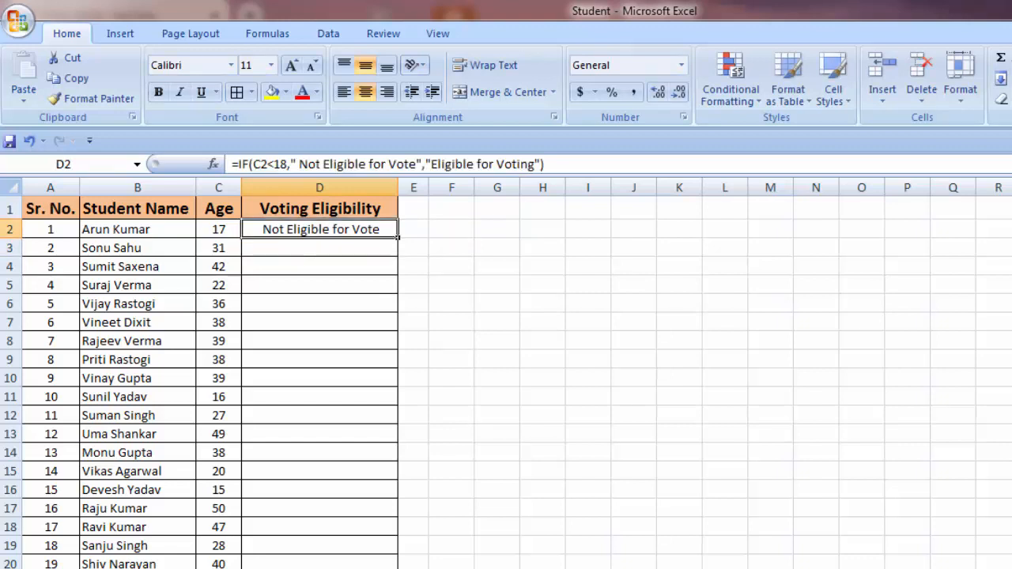
{"action": "left_click", "coordinate": [320, 247]}
{"action": "left_click", "coordinate": [319, 230]}
{"action": "left_click", "coordinate": [219, 230]}
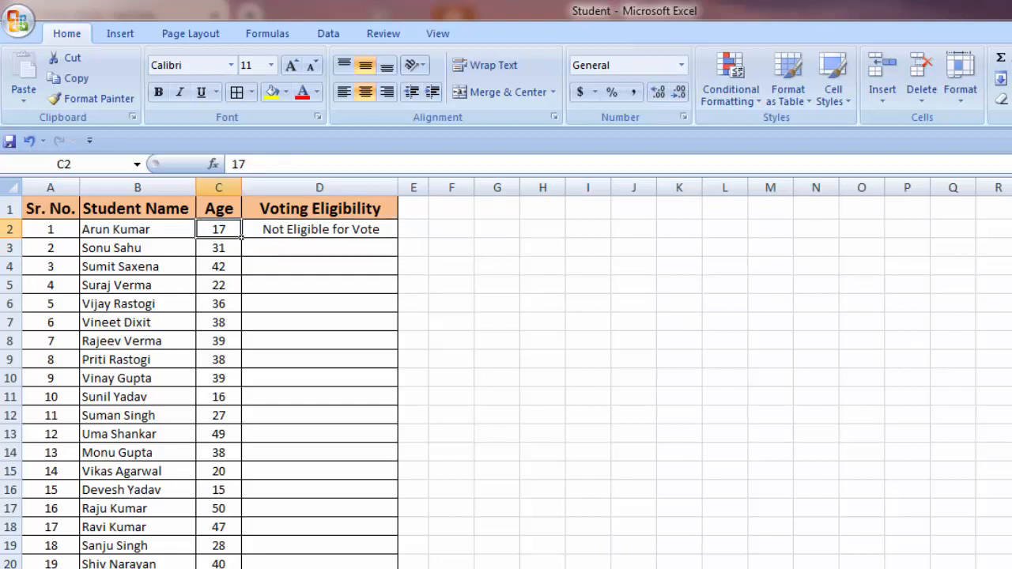
{"action": "key", "text": "Left"}
{"action": "key", "text": "Right"}
{"action": "key", "text": "Right"}
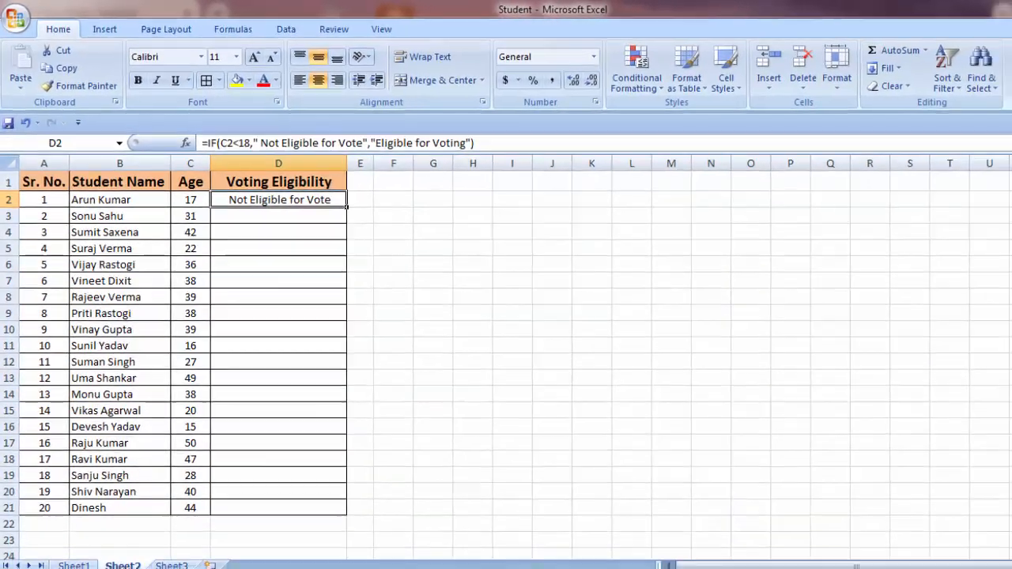
- Fill the IF formula from D2 down the Voting Eligibility column to D20
{"action": "key", "text": "Left"}
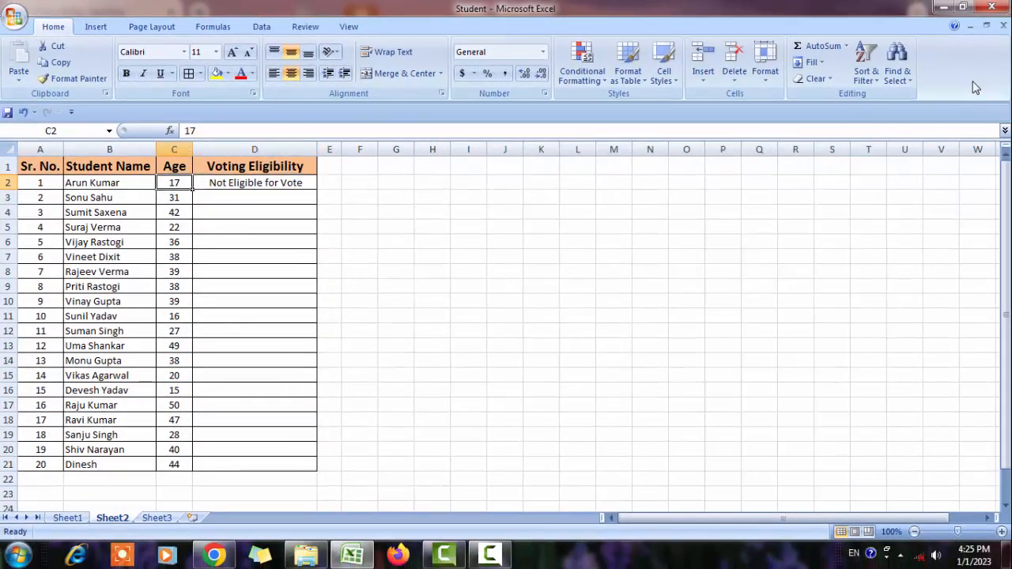
{"action": "key", "text": "ctrl+Down"}
{"action": "key", "text": "ctrl+Up"}
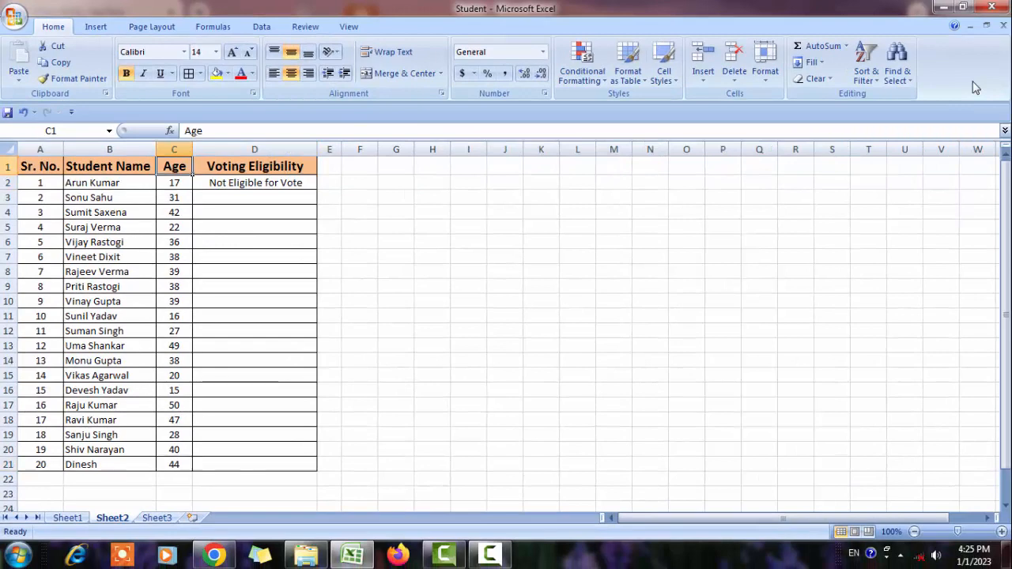
{"action": "key", "text": "Down"}
{"action": "key", "text": "Right"}
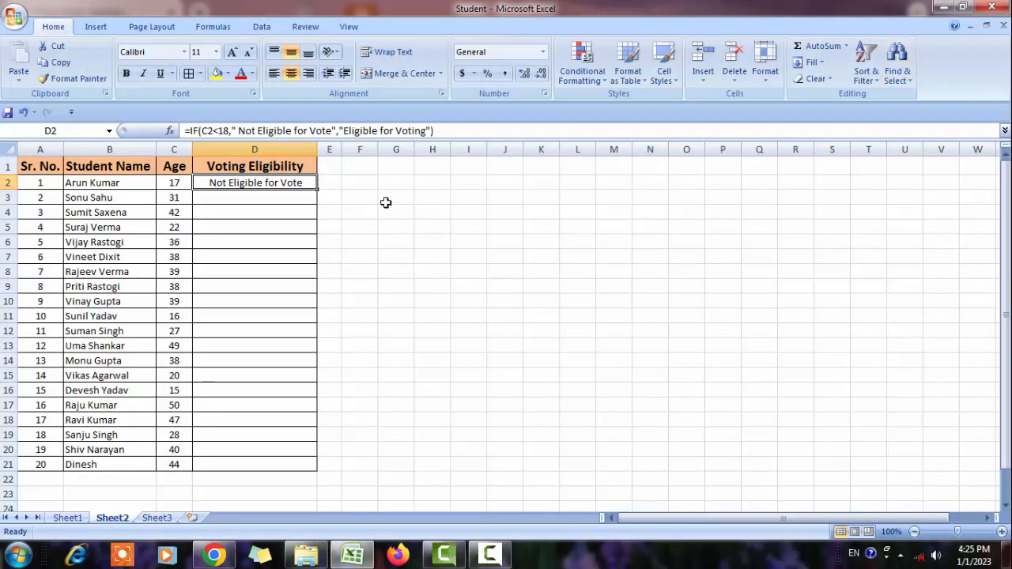
{"action": "left_click_drag", "start_coordinate": [318, 190], "coordinate": [311, 450]}
{"action": "left_click", "coordinate": [427, 286]}
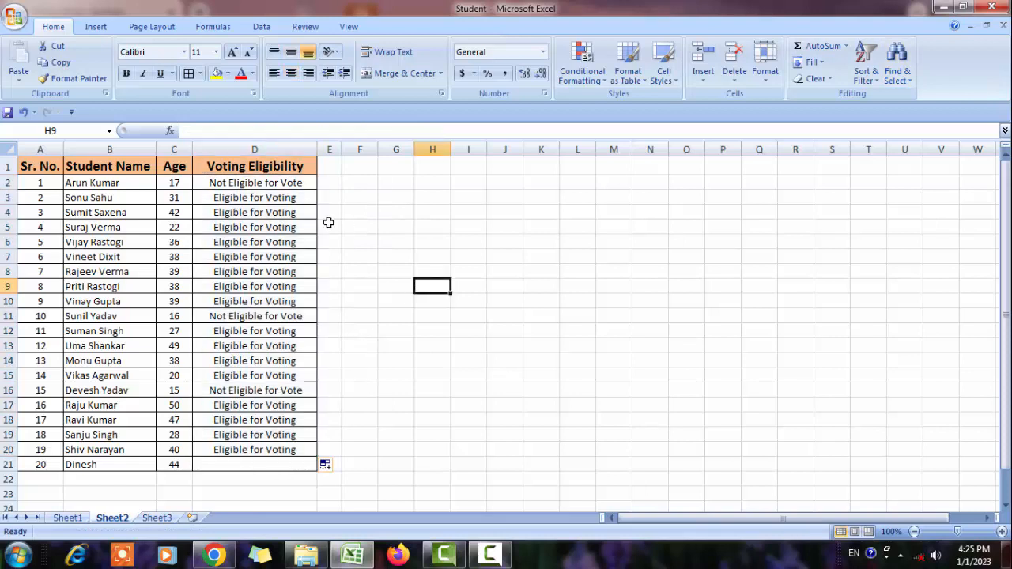
- Extend the eligibility formula from D20 into the remaining blank cell D21
{"action": "left_click", "coordinate": [274, 450]}
{"action": "left_click", "coordinate": [263, 463]}
{"action": "left_click", "coordinate": [249, 451]}
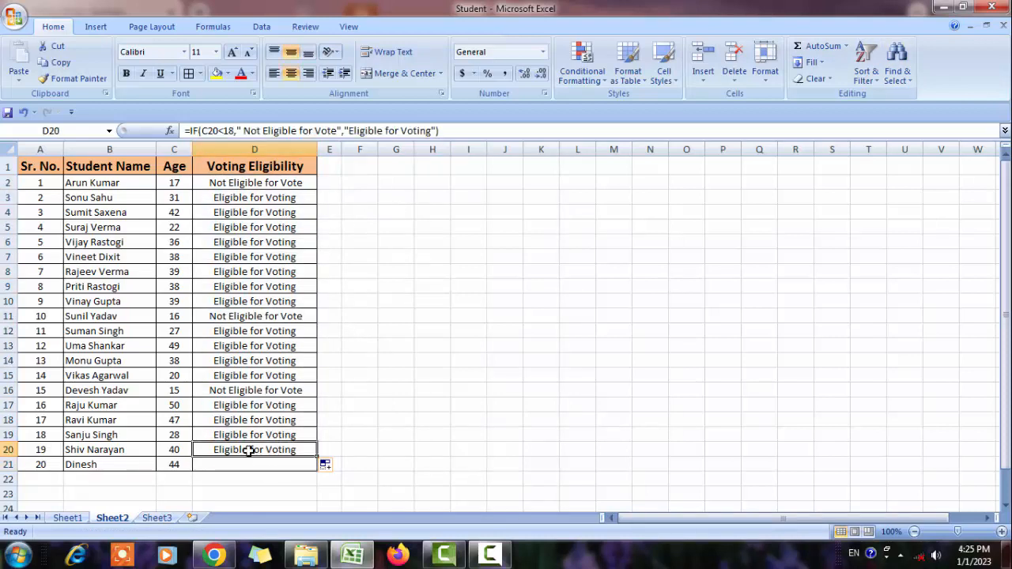
{"action": "key", "text": "shift+Down"}
{"action": "key", "text": "ctrl+d"}
{"action": "key", "text": "Down"}
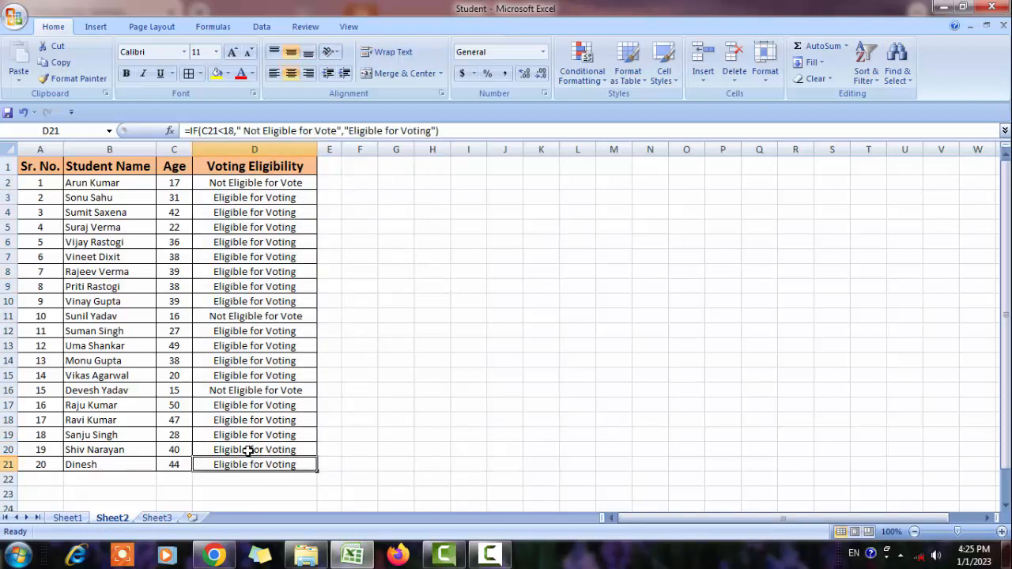
- Review the filled Voting Eligibility results and their formulas in column D
{"action": "key", "text": "Up"}
{"action": "key", "text": "ctrl+Up"}
{"action": "key", "text": "Down"}
{"action": "key", "text": "Down"}
{"action": "key", "text": "Right"}
{"action": "key", "text": "Right"}
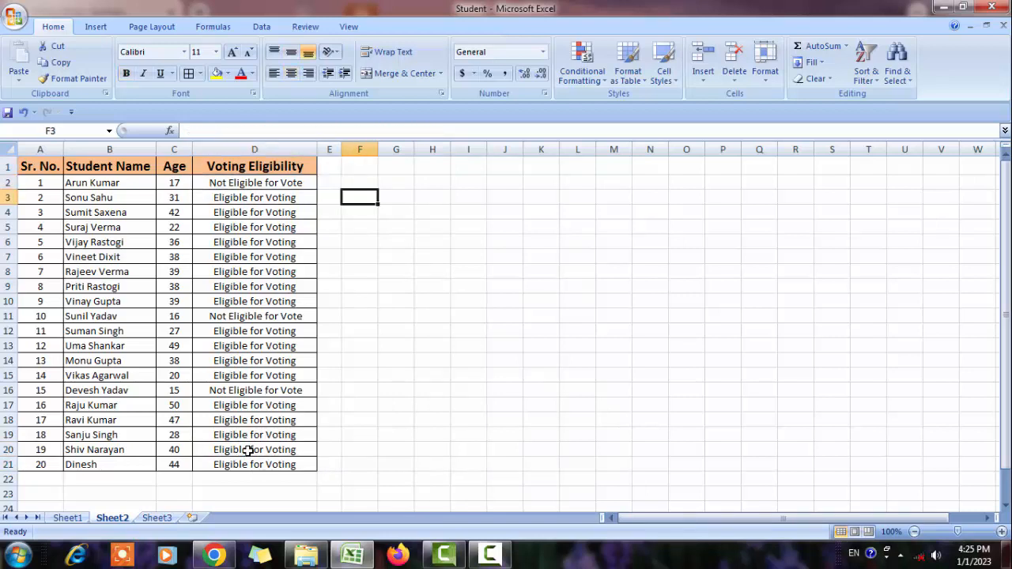
{"action": "key", "text": "Left"}
{"action": "key", "text": "Down"}
{"action": "key", "text": "Left"}
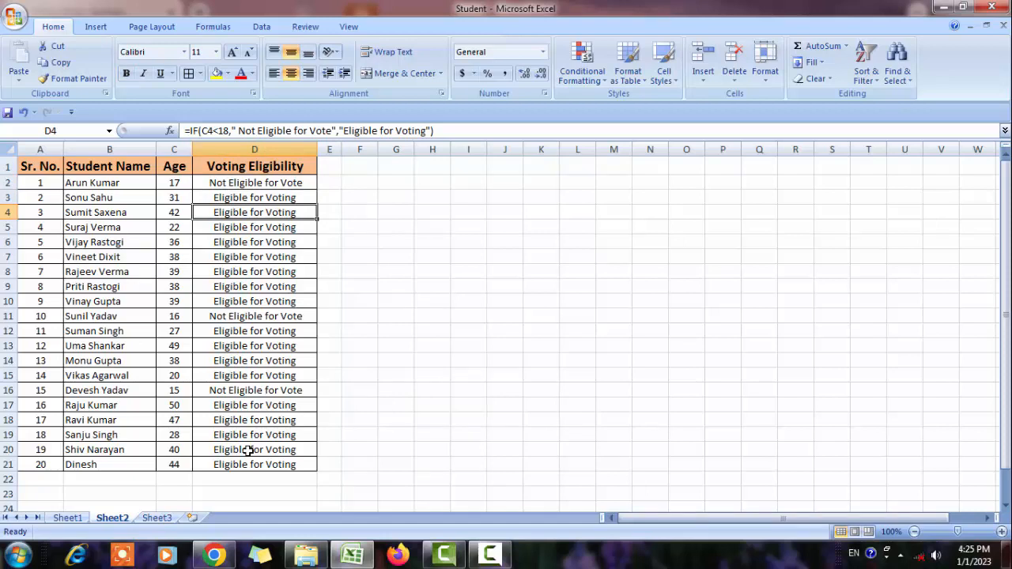
{"action": "key", "text": "Down"}
{"action": "key", "text": "Down"}
{"action": "key", "text": "Down"}
{"action": "key", "text": "Down"}
{"action": "key", "text": "Down"}
{"action": "key", "text": "Down"}
{"action": "key", "text": "Down"}
{"action": "key", "text": "Down"}
{"action": "key", "text": "ctrl+Up"}
{"action": "key", "text": "Down"}
{"action": "key", "text": "Down"}
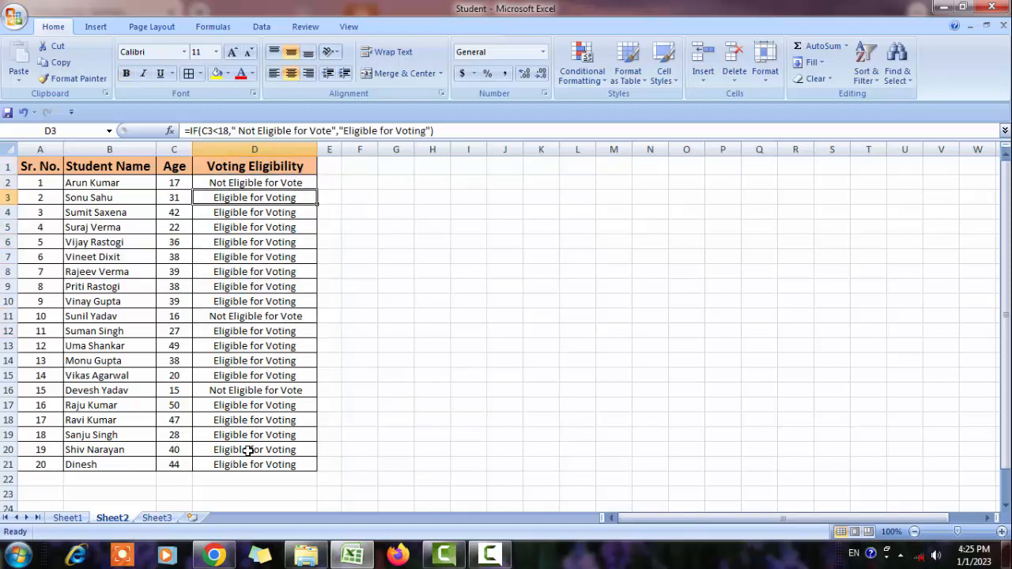
- Compare the ages in C3 to C11 with the matching eligibility results in column D
{"action": "key", "text": "Down"}
{"action": "key", "text": "Left"}
{"action": "key", "text": "Left"}
{"action": "key", "text": "Up"}
{"action": "key", "text": "Right"}
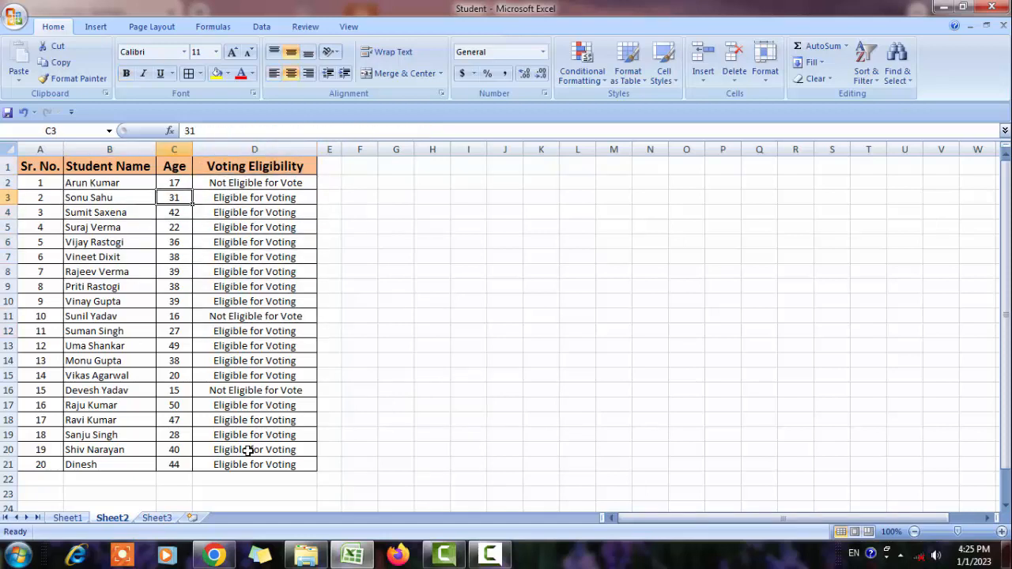
{"action": "key", "text": "Right"}
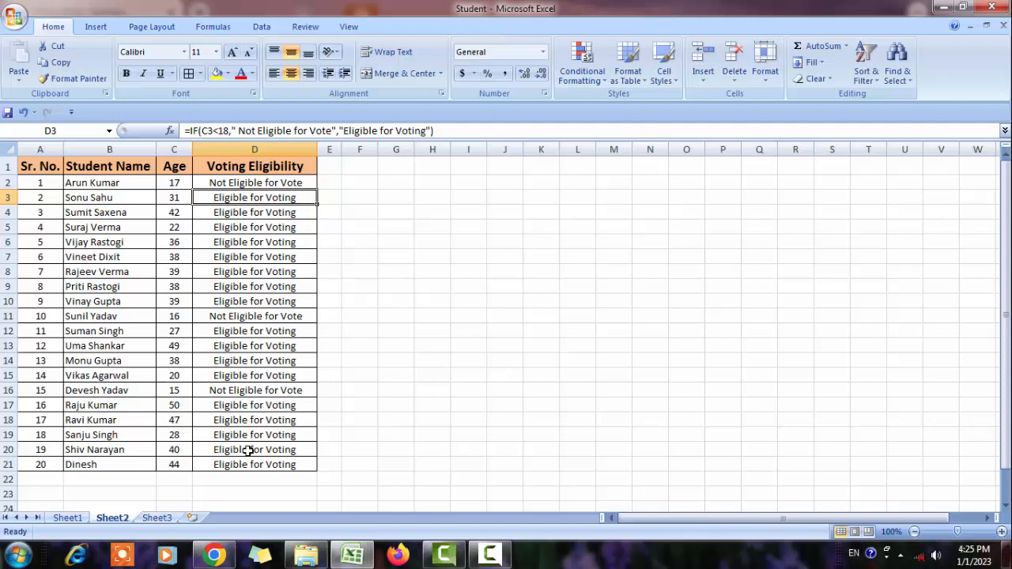
{"action": "key", "text": "Left"}
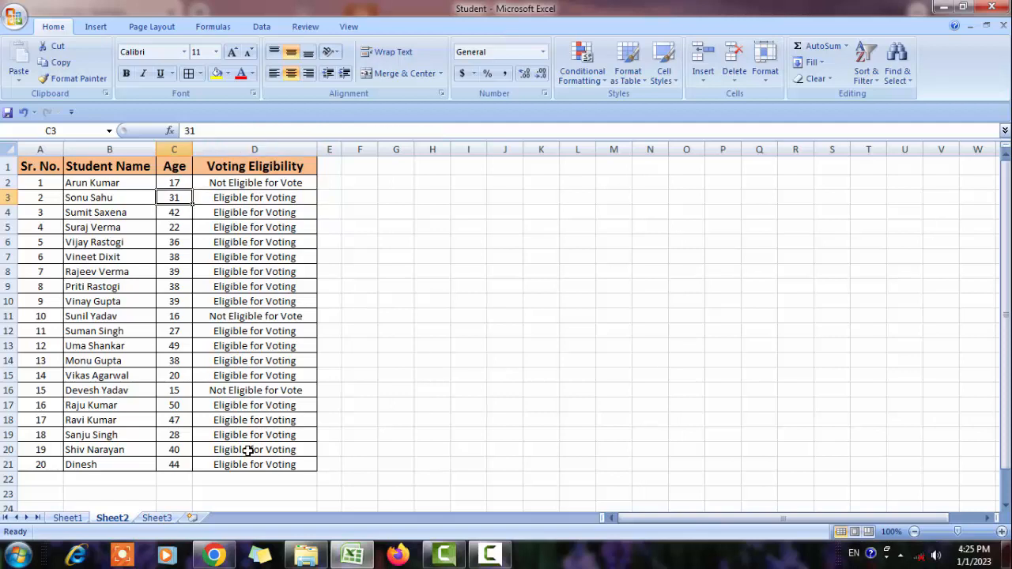
{"action": "key", "text": "Down"}
{"action": "key", "text": "Down"}
{"action": "key", "text": "Down"}
{"action": "key", "text": "Down"}
{"action": "key", "text": "Down"}
{"action": "key", "text": "Down"}
{"action": "key", "text": "Down"}
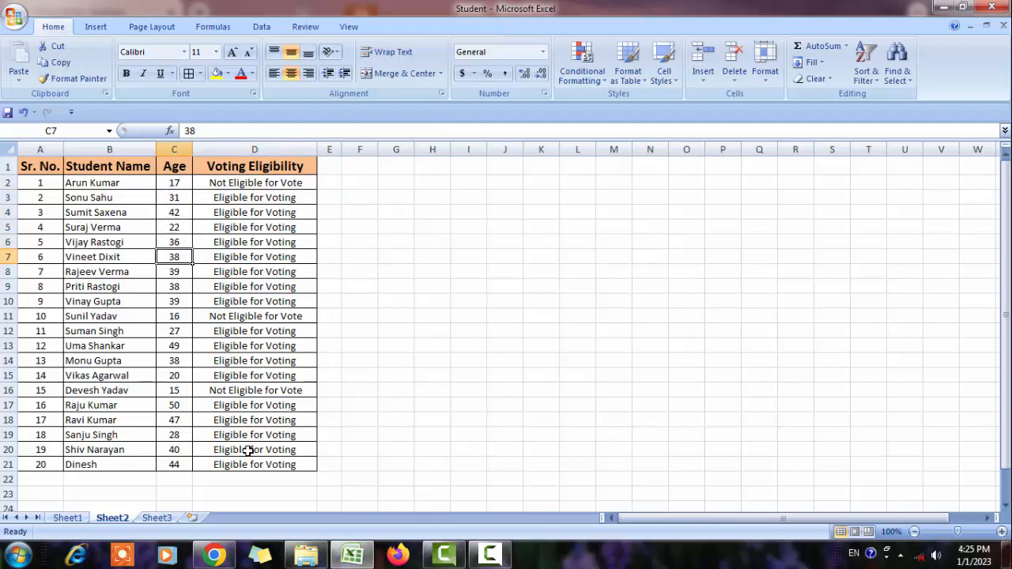
{"action": "key", "text": "Down"}
{"action": "key", "text": "Left"}
{"action": "key", "text": "Right"}
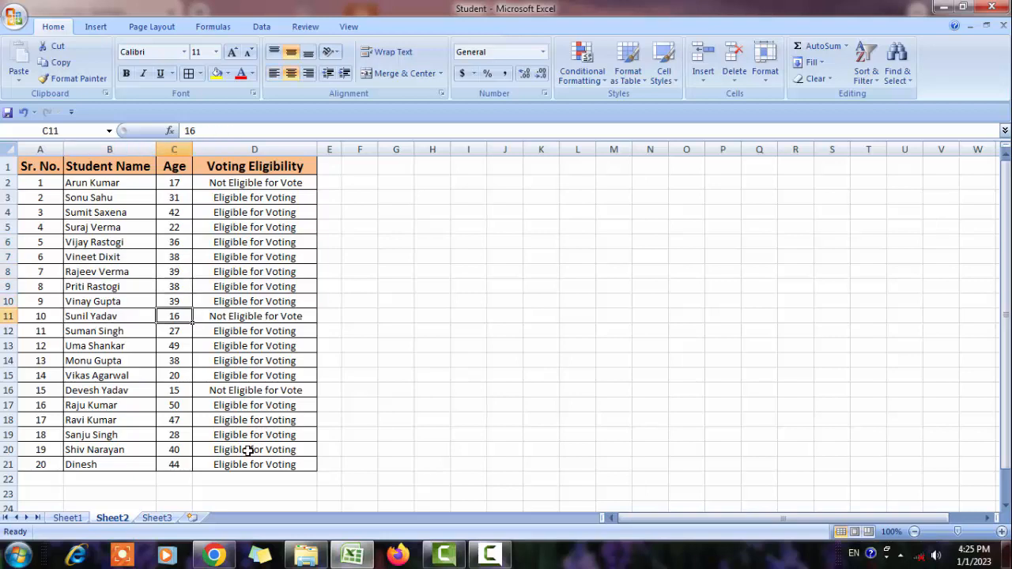
{"action": "key", "text": "Right"}
{"action": "key", "text": "Left"}
- Check the ages and eligibility results from row 12 to row 21, and re-examine the formula in D2
{"action": "key", "text": "Down"}
{"action": "key", "text": "Down"}
{"action": "key", "text": "Down"}
{"action": "key", "text": "Down"}
{"action": "key", "text": "Down"}
{"action": "key", "text": "Down"}
{"action": "key", "text": "Down"}
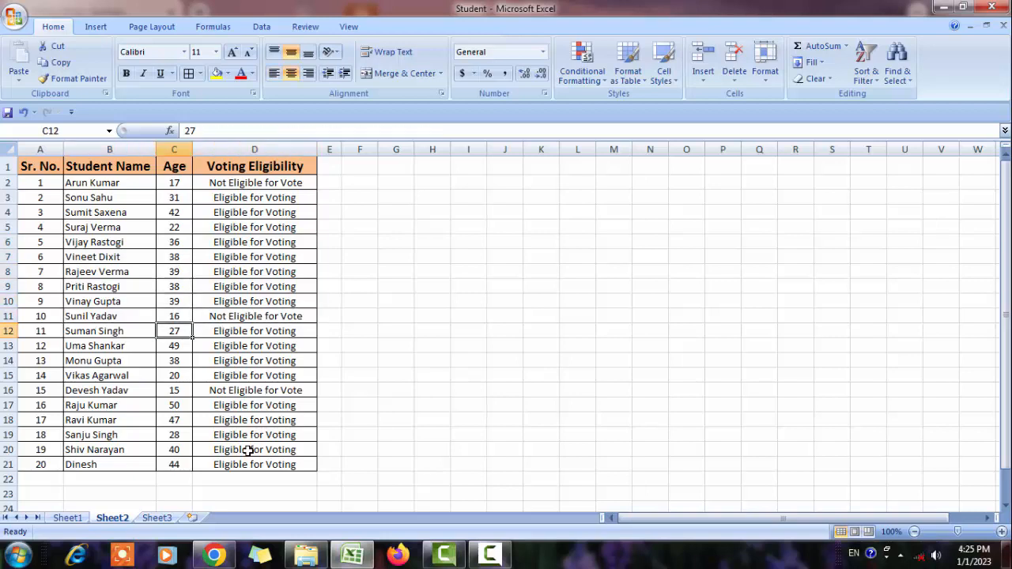
{"action": "key", "text": "Right"}
{"action": "key", "text": "Down"}
{"action": "key", "text": "Down"}
{"action": "key", "text": "Down"}
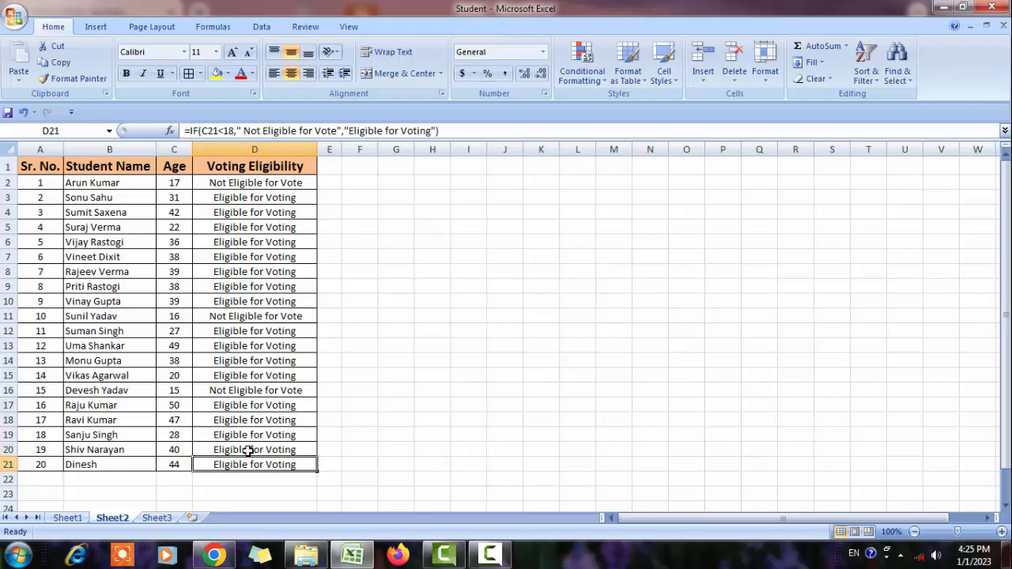
{"action": "key", "text": "Down"}
{"action": "key", "text": "ctrl+Up"}
{"action": "key", "text": "ctrl+Up"}
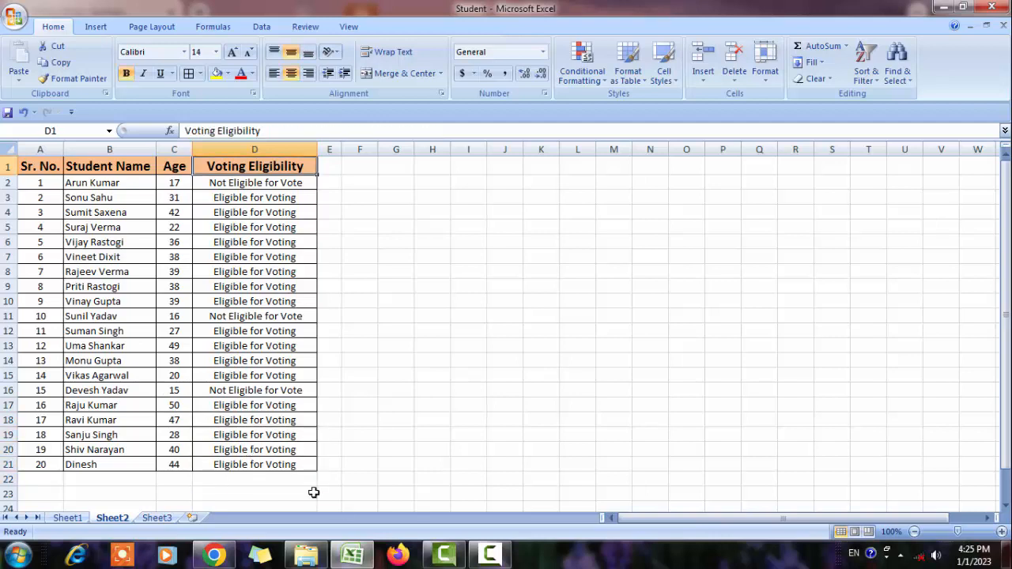
{"action": "left_click", "coordinate": [433, 302]}
{"action": "left_click", "coordinate": [241, 184]}
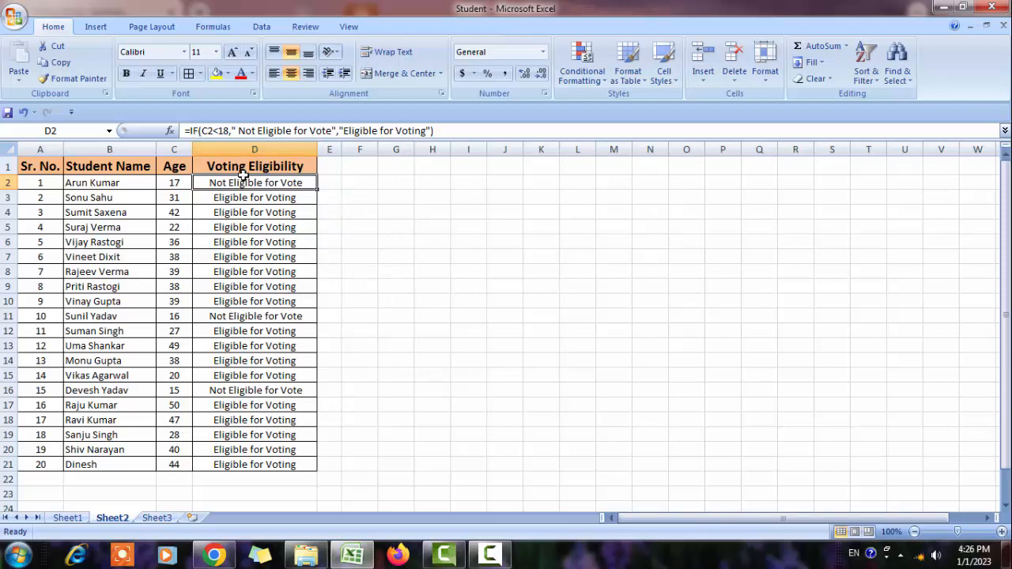
- On Sheet1, begin an IF formula in M2 of the Grade column with the logical test L2<33
{"action": "left_click", "coordinate": [68, 519]}
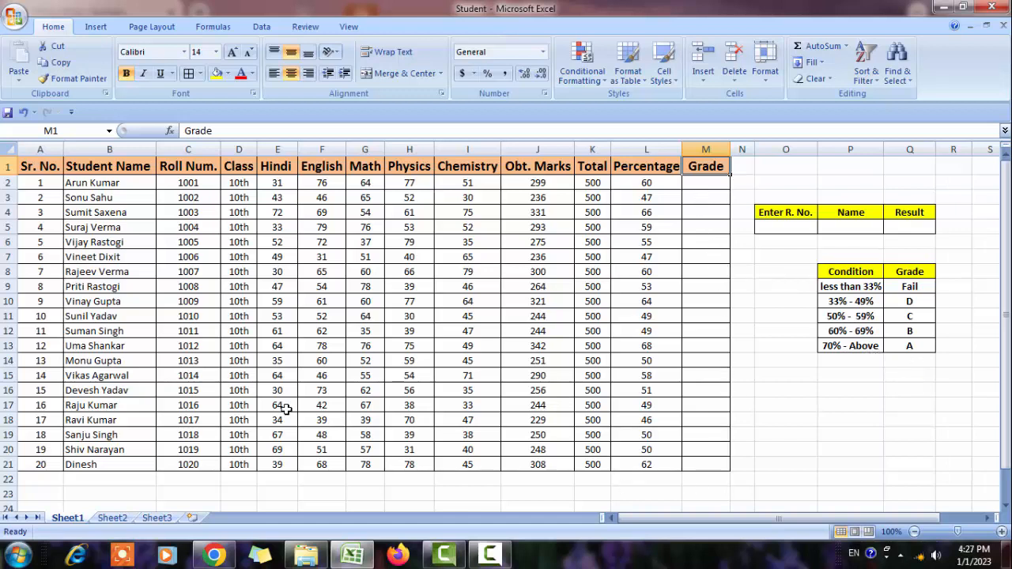
{"action": "left_click", "coordinate": [706, 183]}
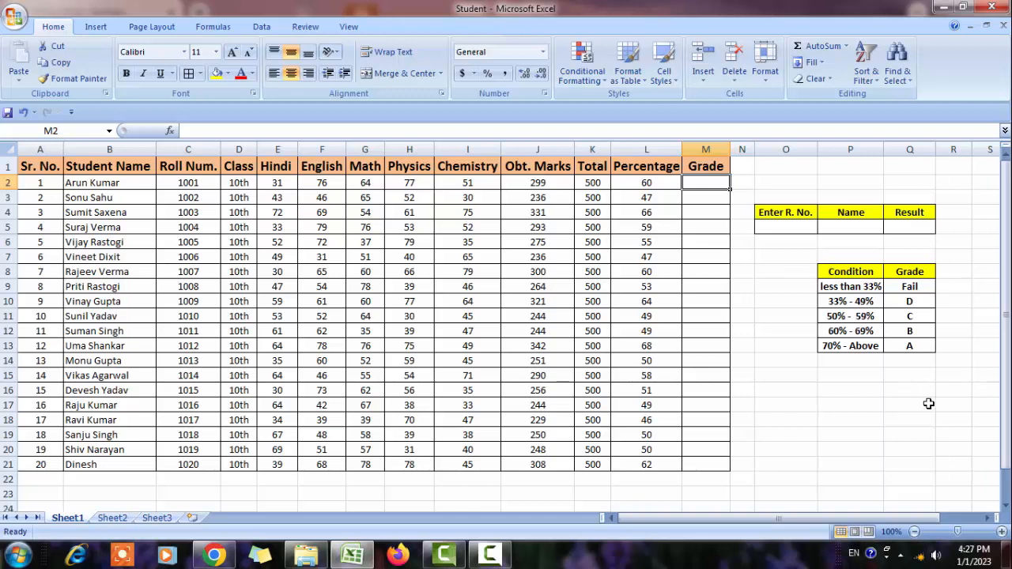
{"action": "type", "text": "=if"}
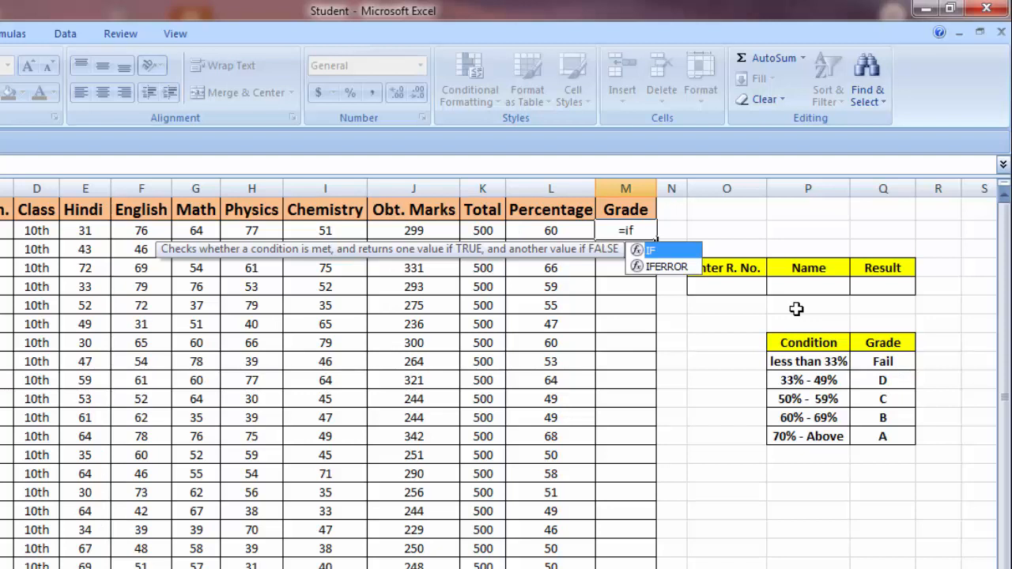
{"action": "key", "text": "Tab"}
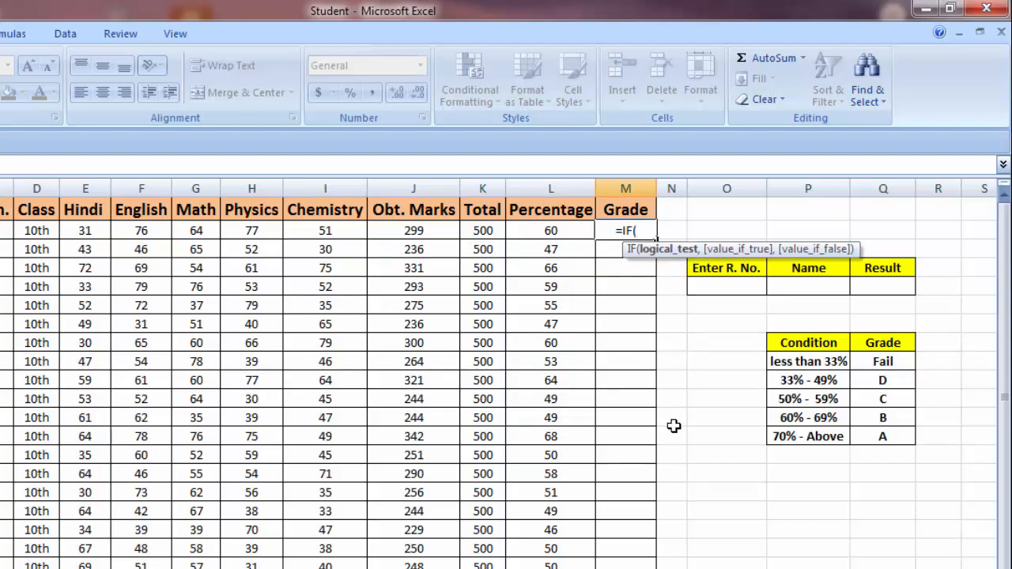
{"action": "left_click", "coordinate": [555, 231]}
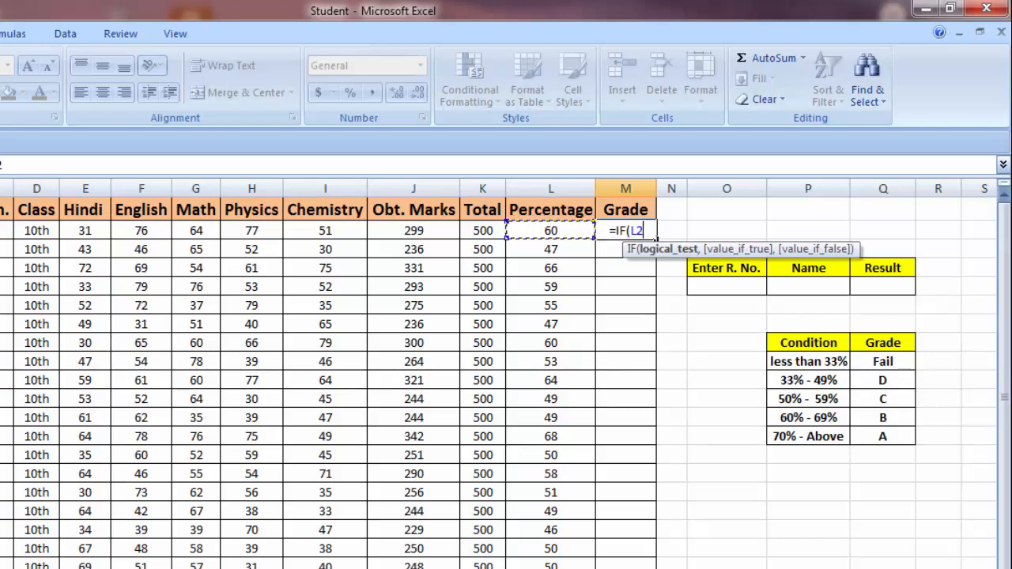
{"action": "type", "text": "<"}
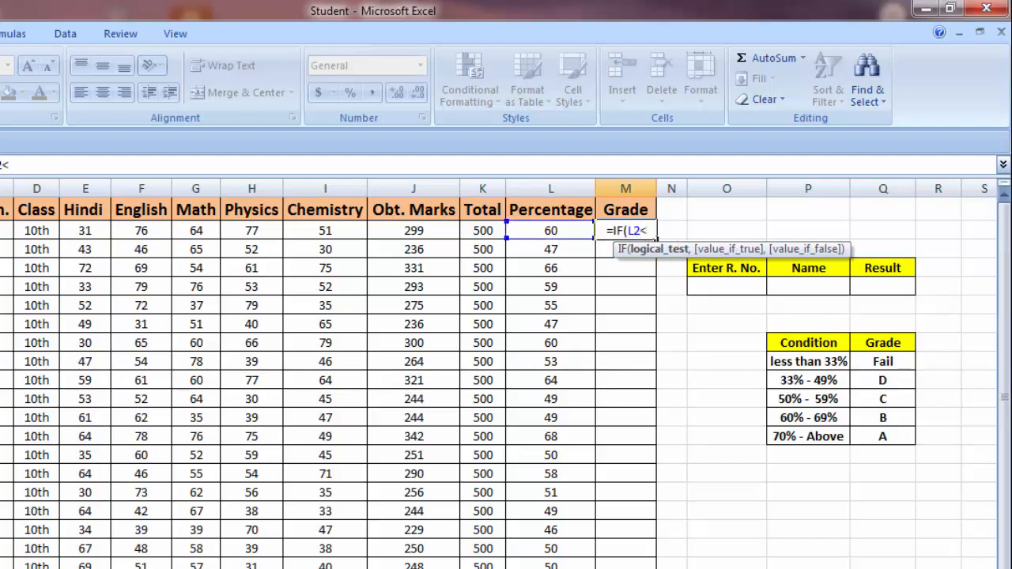
{"action": "type", "text": "33"}
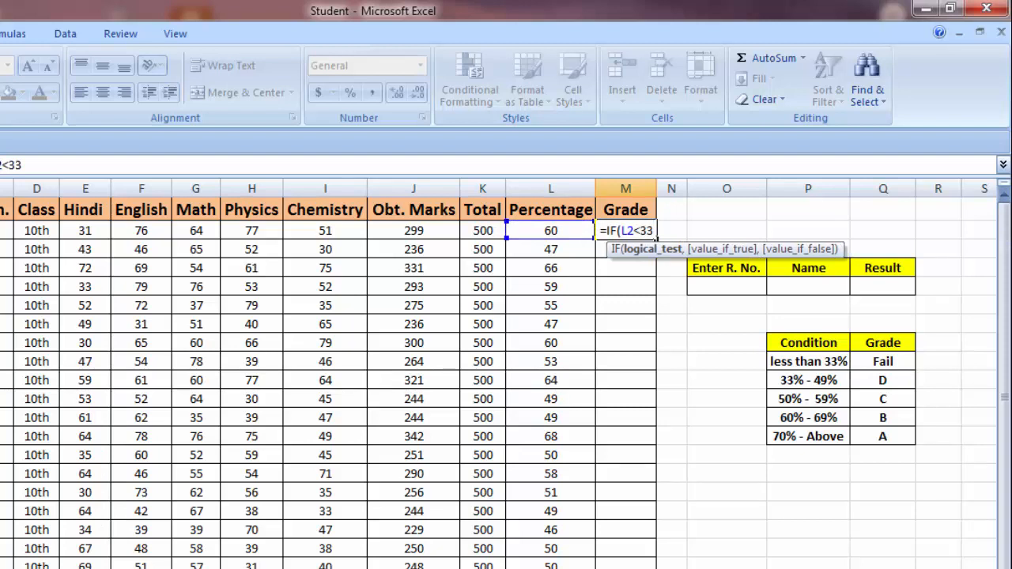
- Add "Fail" as the value-if-true argument of the IF formula in M2
{"action": "type", "text": ",\""}
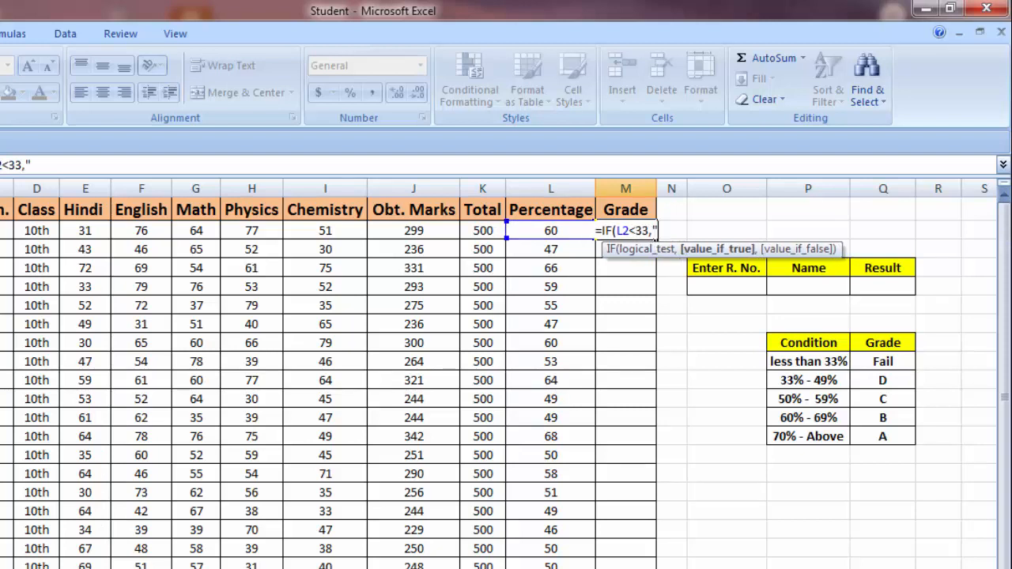
{"action": "type", "text": "Fail"}
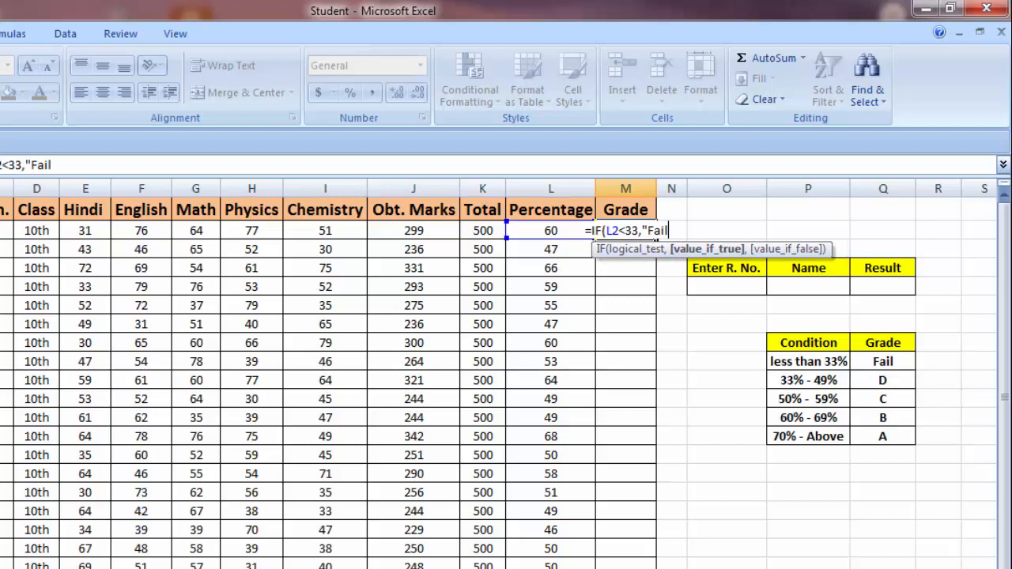
{"action": "type", "text": "\""}
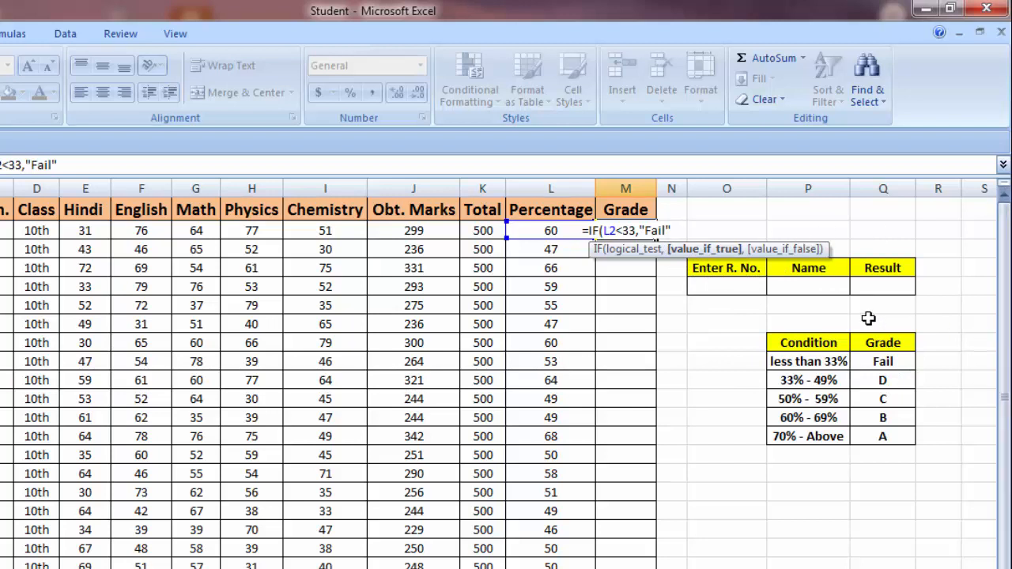
- Nest a second IF as the value-if-false argument in M2, with the logical test L2<50
{"action": "type", "text": ","}
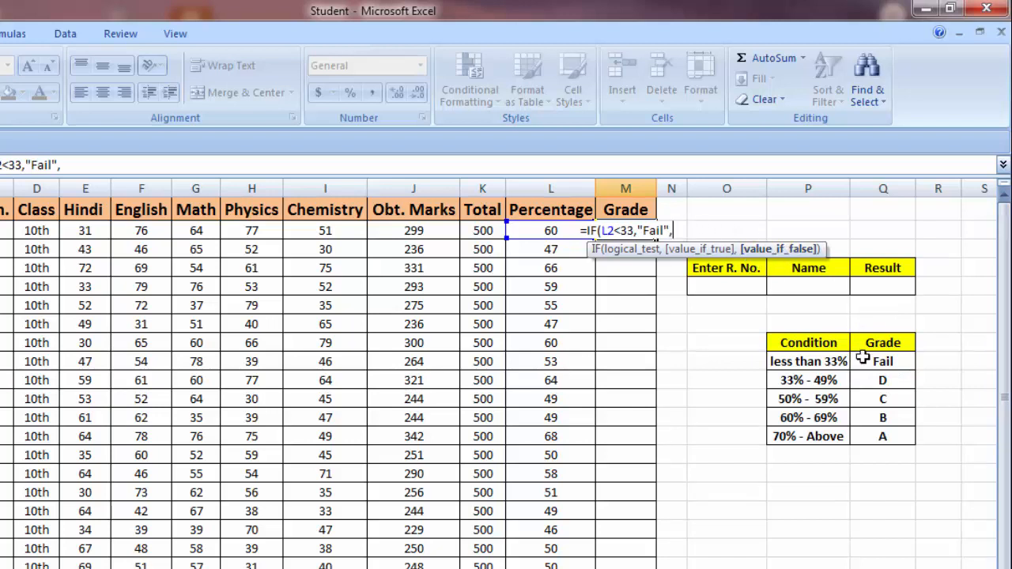
{"action": "type", "text": "if"}
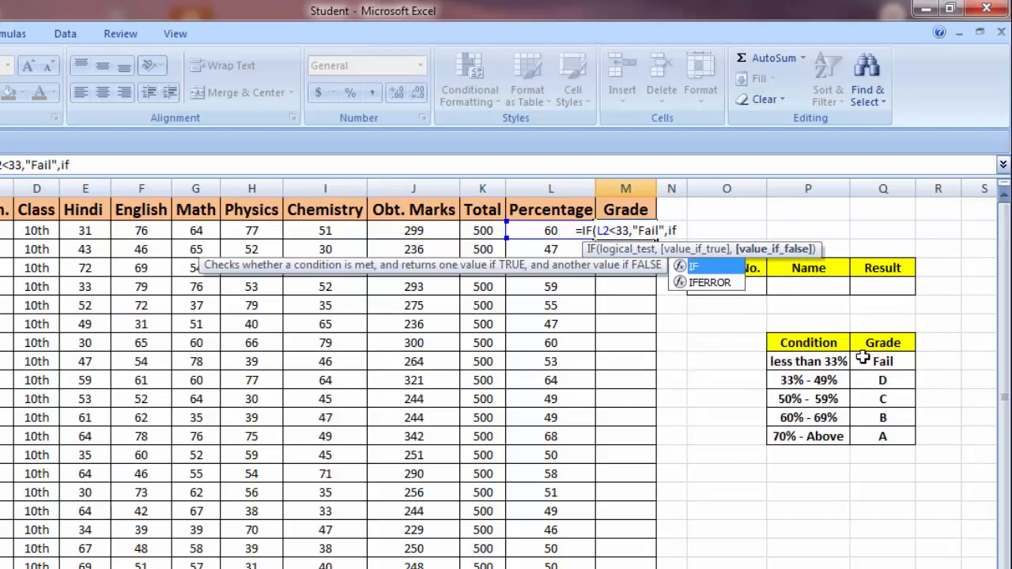
{"action": "key", "text": "Tab"}
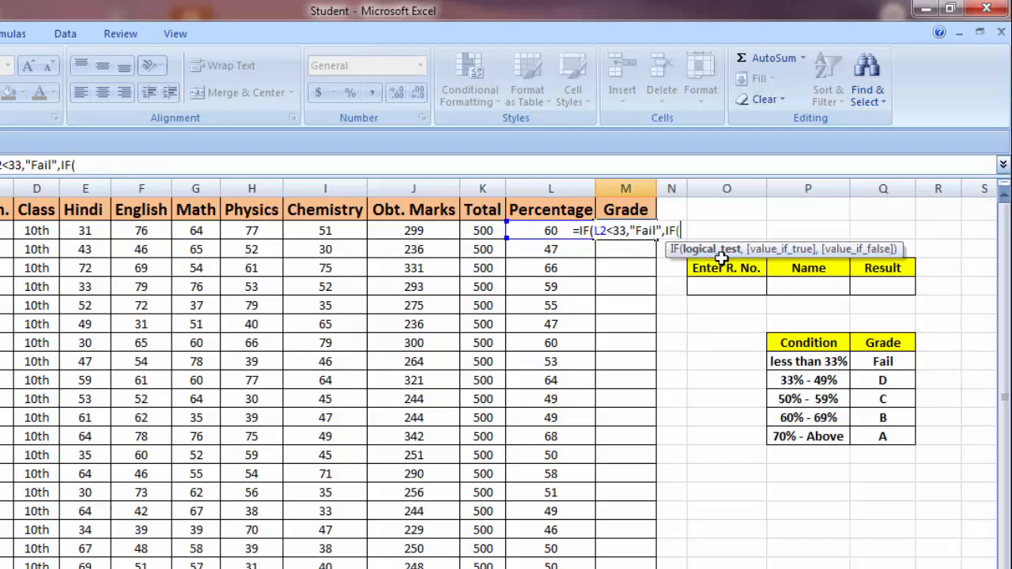
{"action": "key", "text": "Left"}
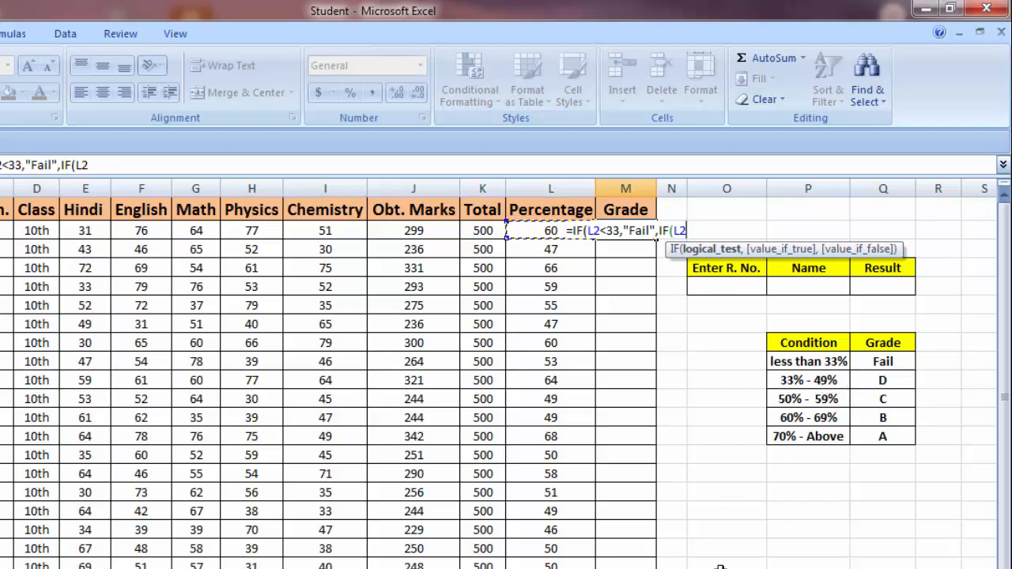
{"action": "type", "text": "<"}
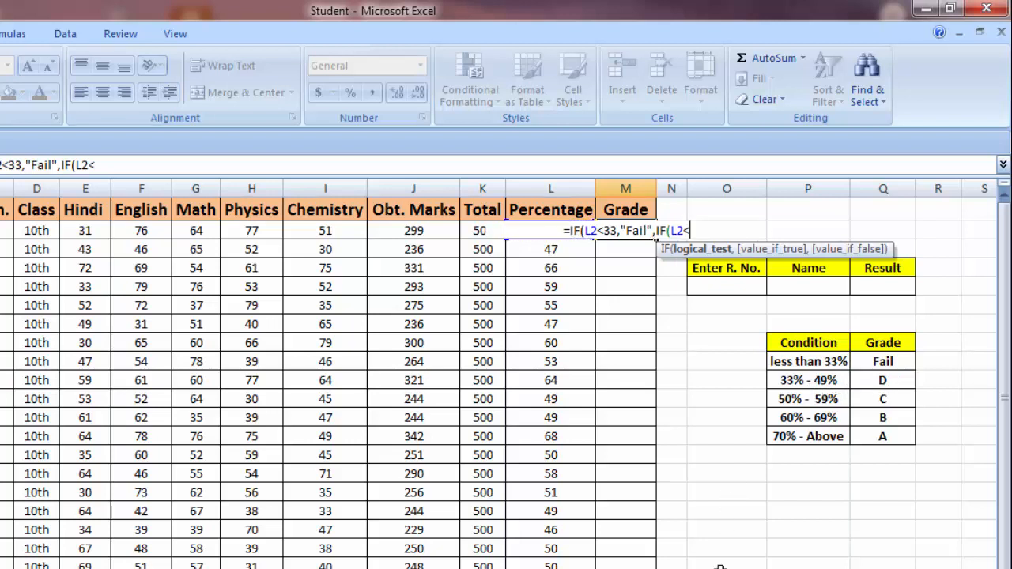
{"action": "type", "text": "50"}
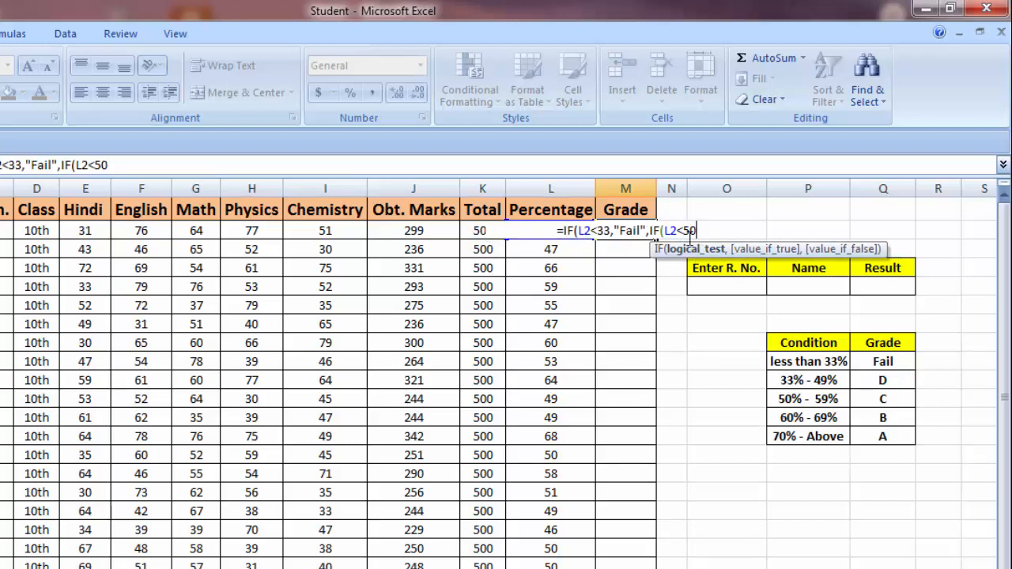
{"action": "type", "text": ","}
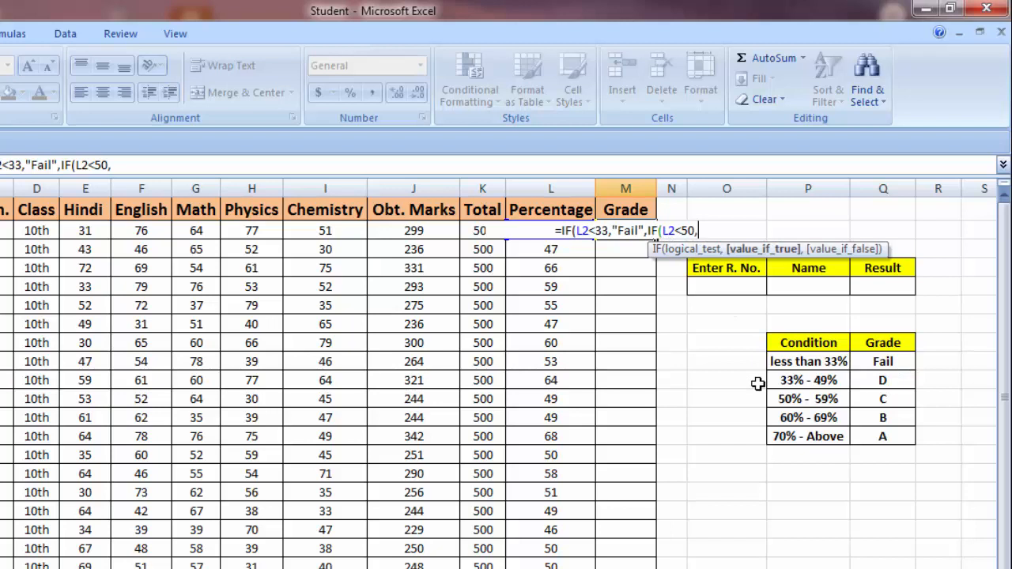
- Add "D" as the value-if-true argument of the second IF in the M2 formula
{"action": "type", "text": "\""}
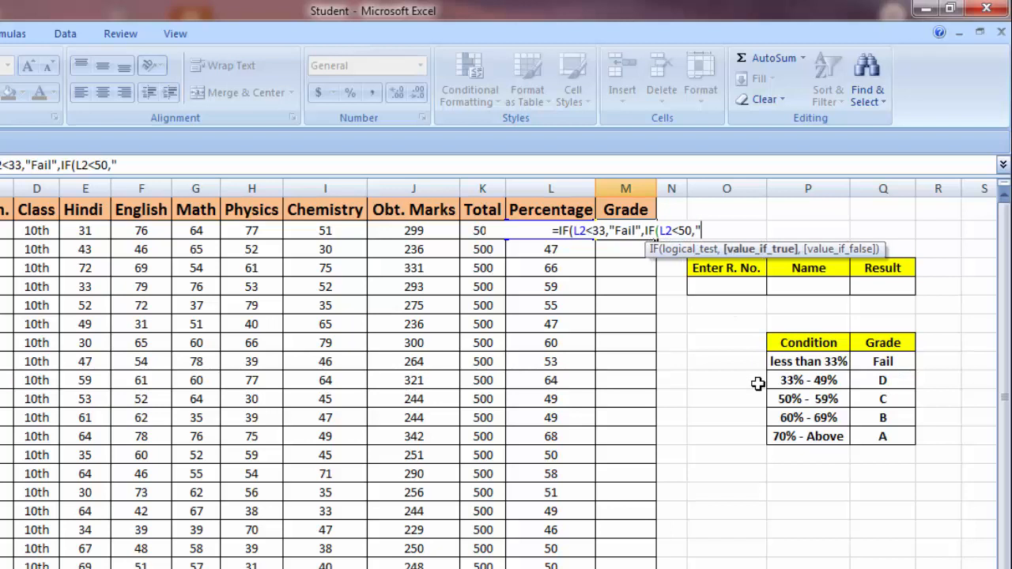
{"action": "type", "text": "D"}
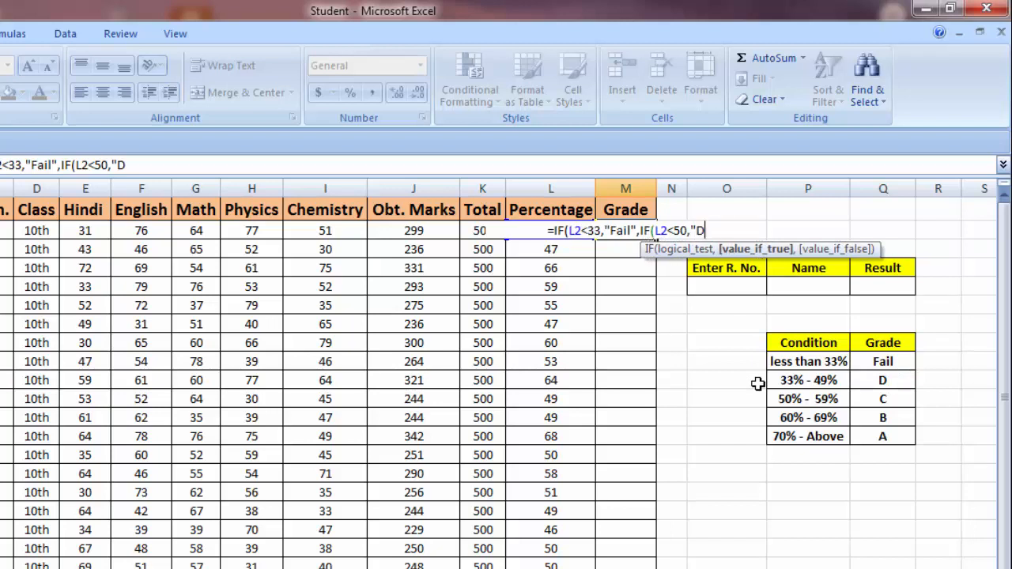
{"action": "type", "text": "\","}
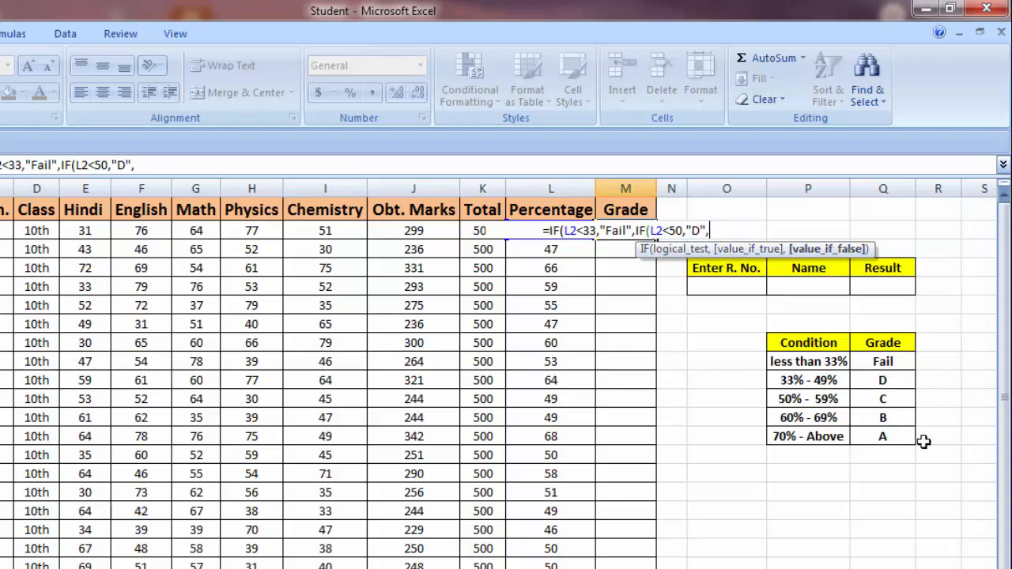
- Nest a third IF in the M2 formula with the logical test L2<60 and "C" as its value if true
{"action": "type", "text": "if"}
{"action": "key", "text": "Tab"}
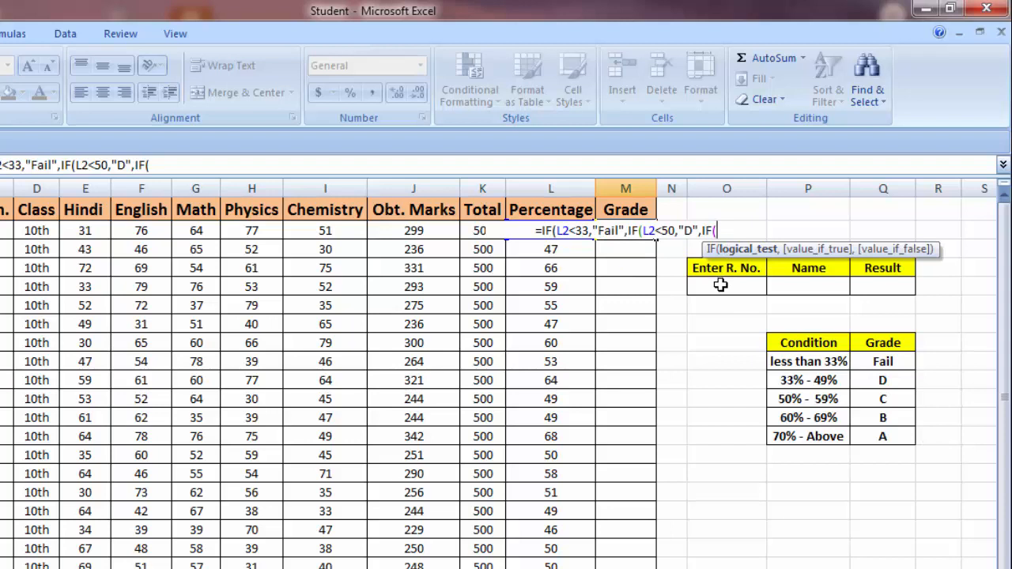
{"action": "key", "text": "Left"}
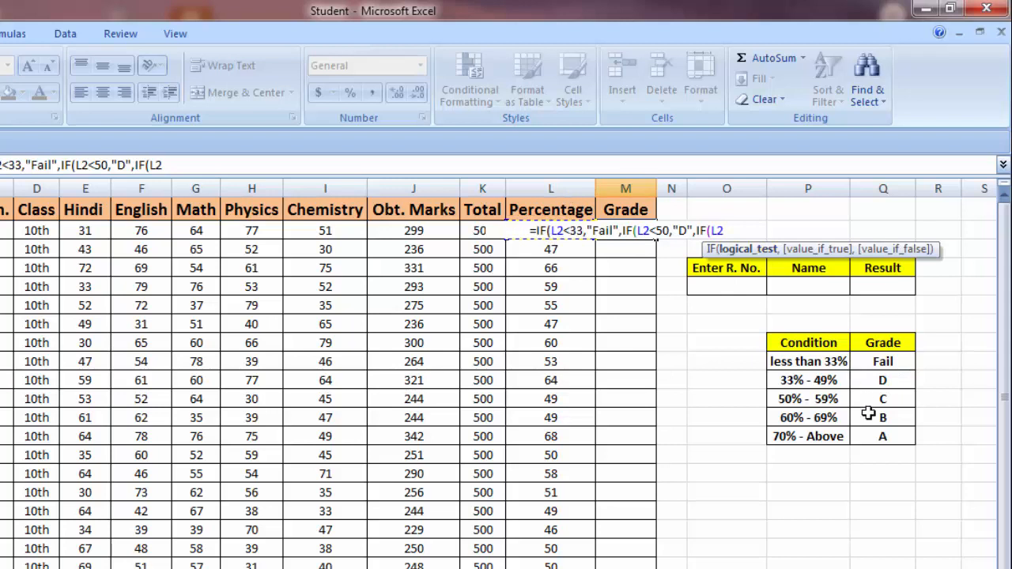
{"action": "type", "text": "<"}
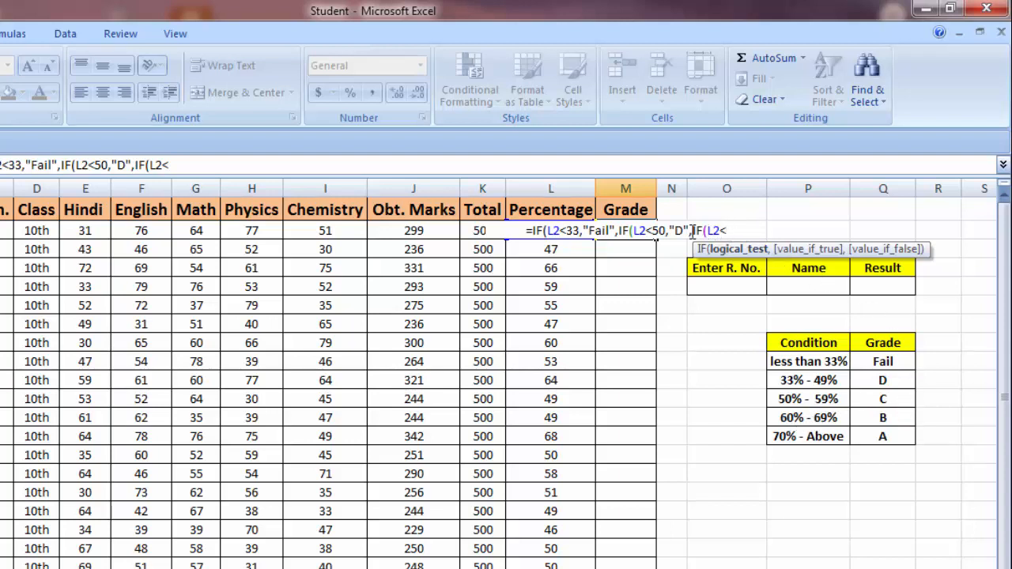
{"action": "type", "text": "6"}
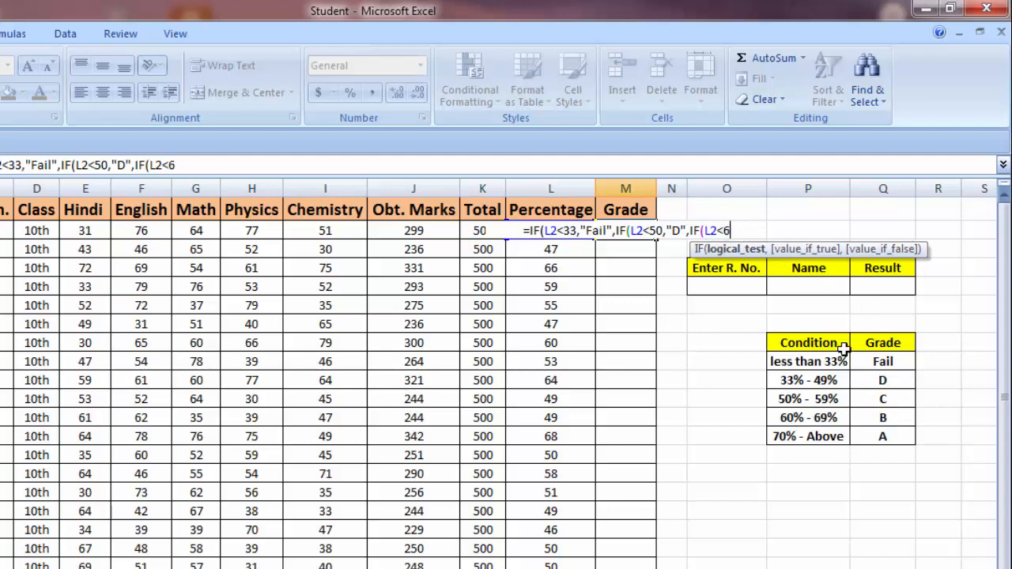
{"action": "type", "text": "0,"}
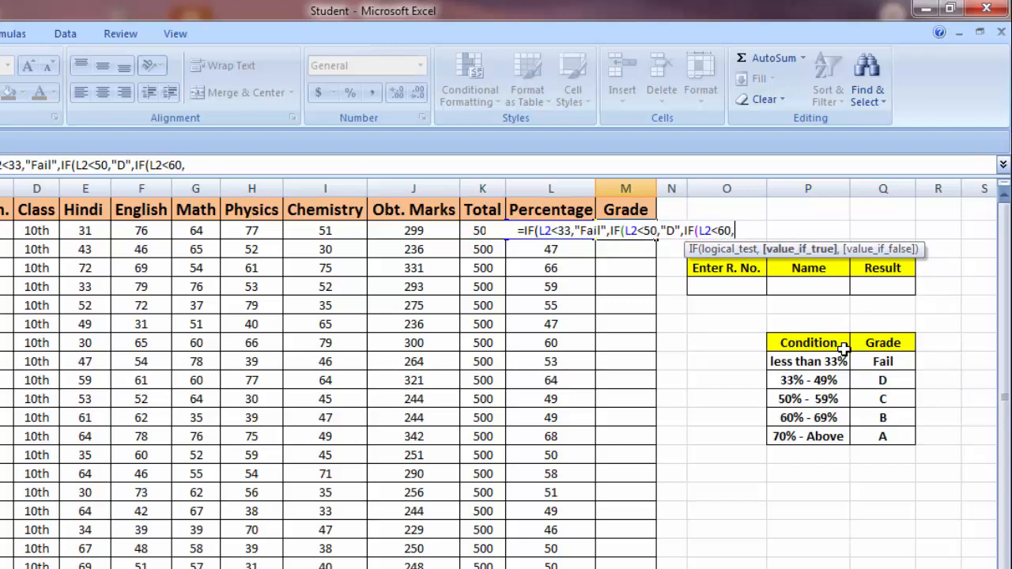
{"action": "type", "text": "\""}
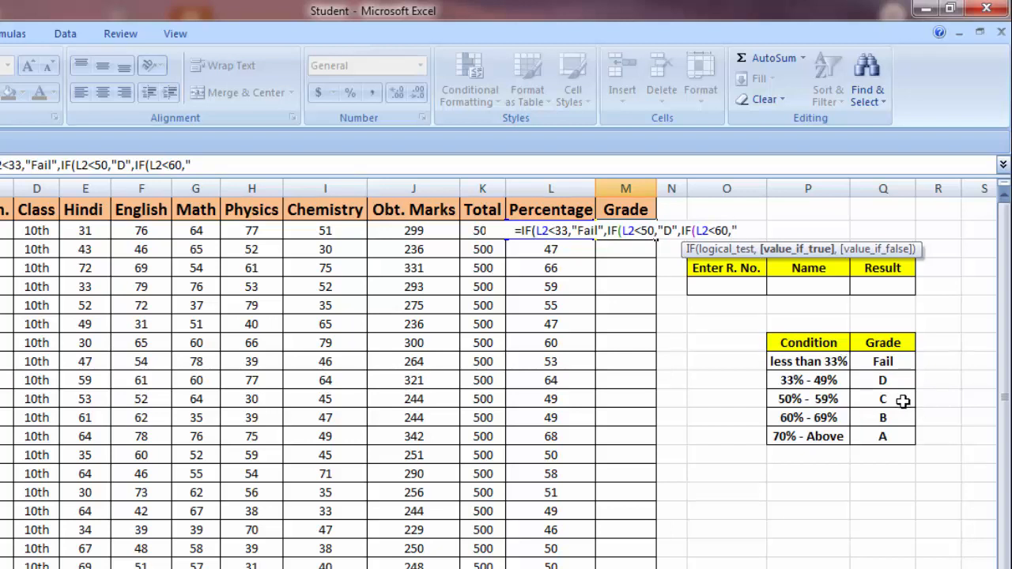
{"action": "type", "text": "C\""}
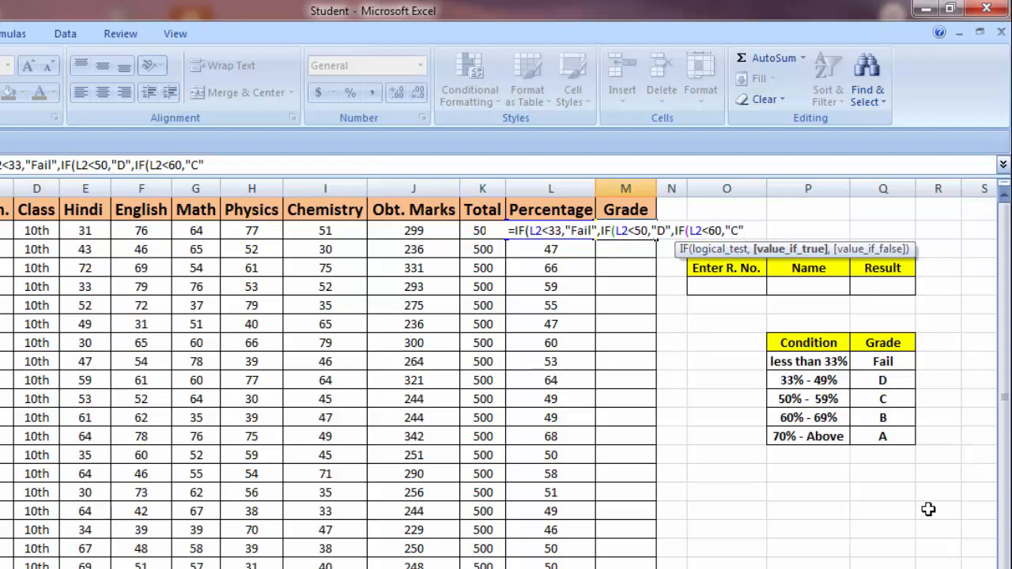
{"action": "type", "text": ","}
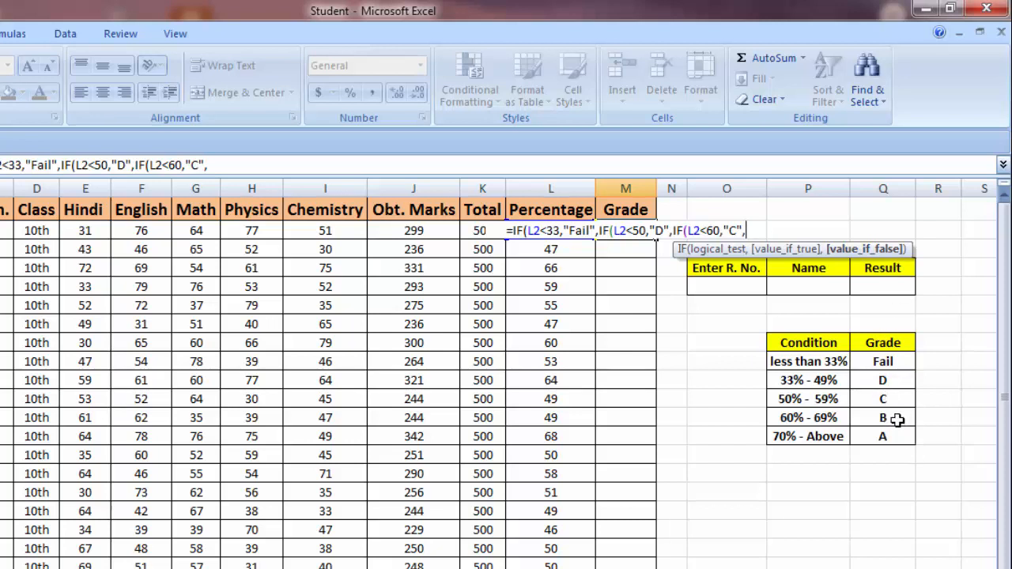
- Nest a fourth IF in the M2 formula with the logical test L2<70 and "B" as its value if true
{"action": "type", "text": "if"}
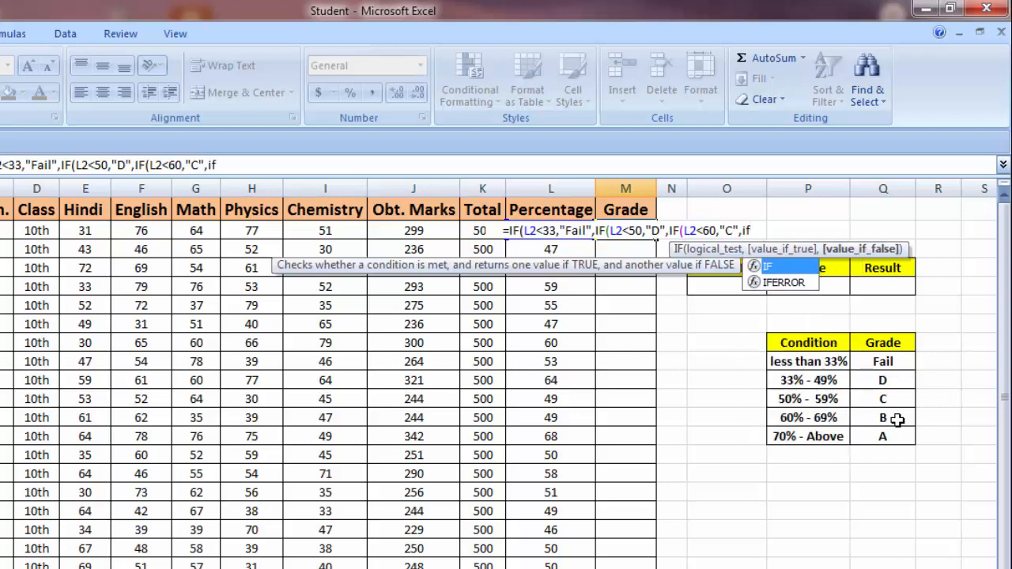
{"action": "key", "text": "Tab"}
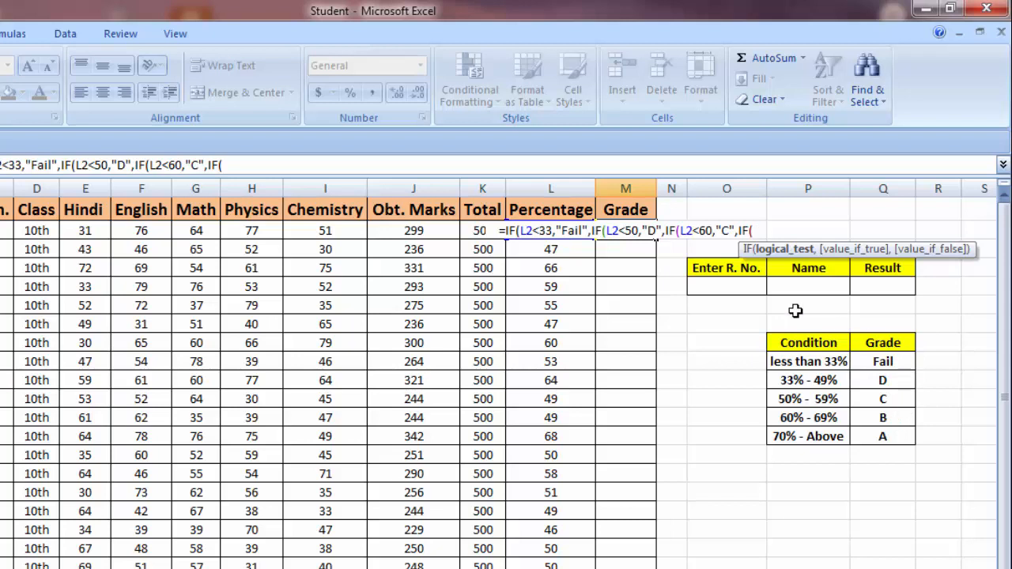
{"action": "key", "text": "Left"}
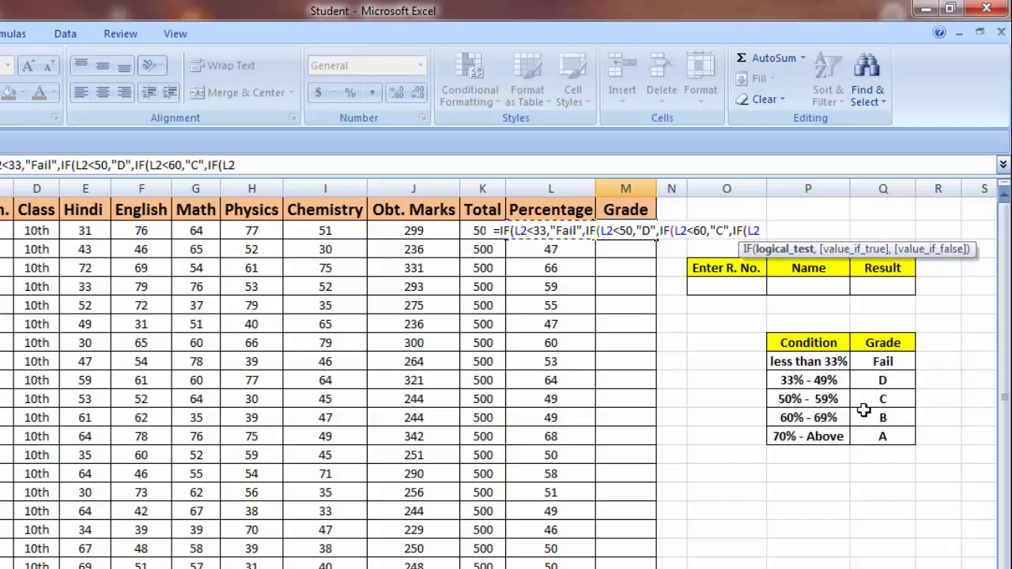
{"action": "type", "text": "<70"}
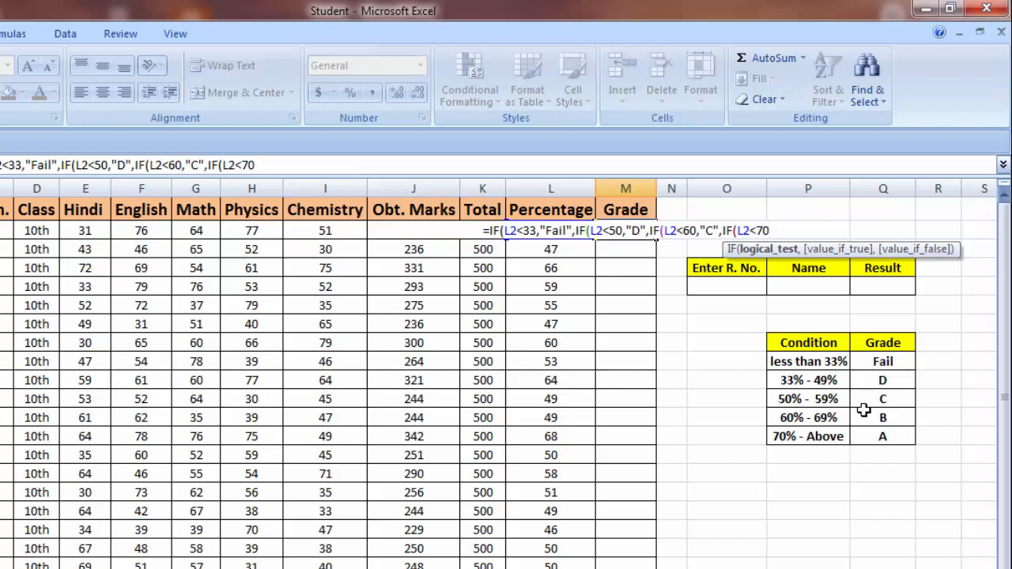
{"action": "type", "text": ","}
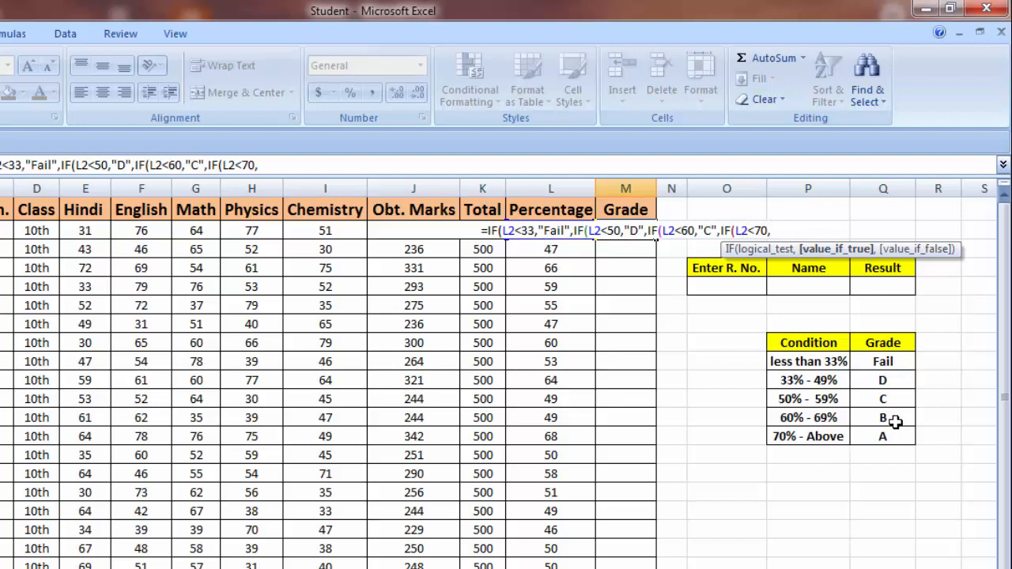
{"action": "type", "text": "\""}
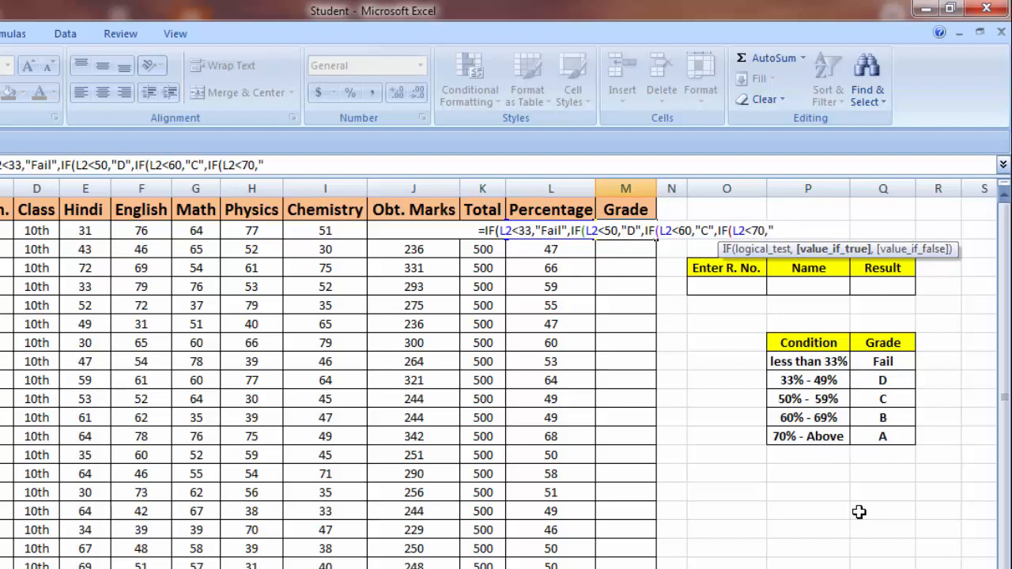
{"action": "type", "text": "B\","}
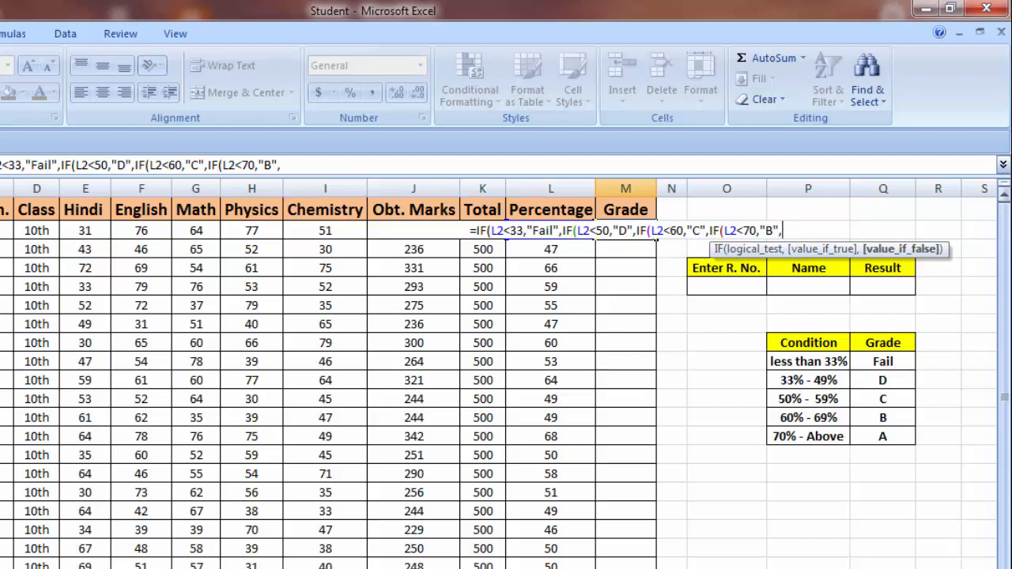
- Add "A" as the final value-if-false argument, close all four IF functions, and enter the formula in M2
{"action": "type", "text": "\""}
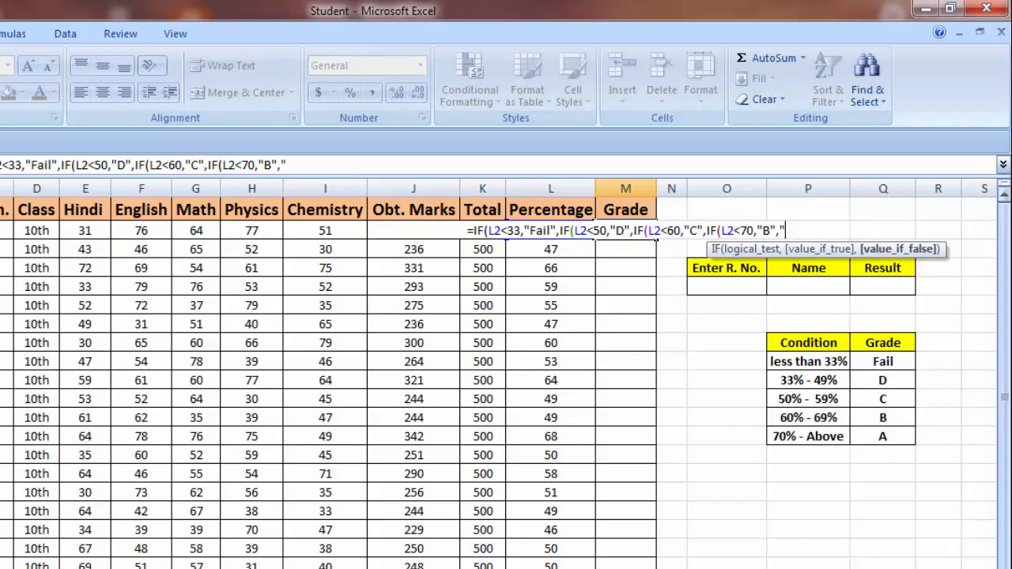
{"action": "type", "text": "A"}
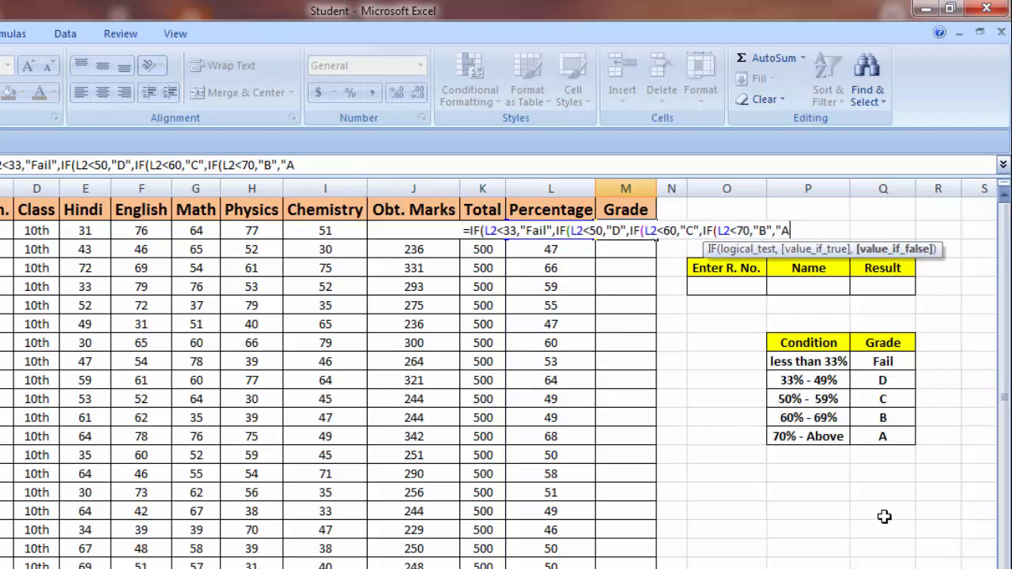
{"action": "type", "text": "\""}
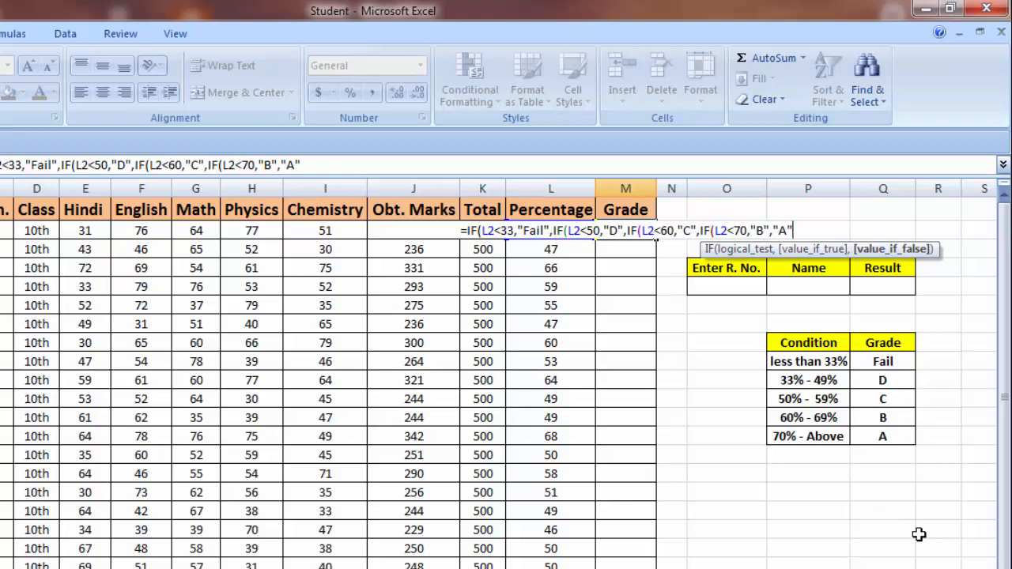
{"action": "type", "text": ")"}
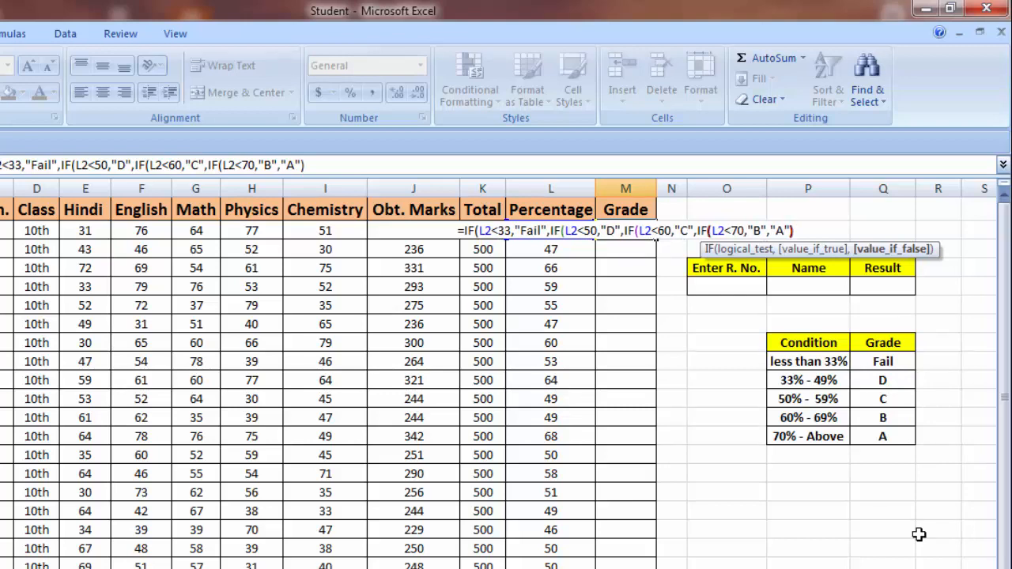
{"action": "type", "text": ")))"}
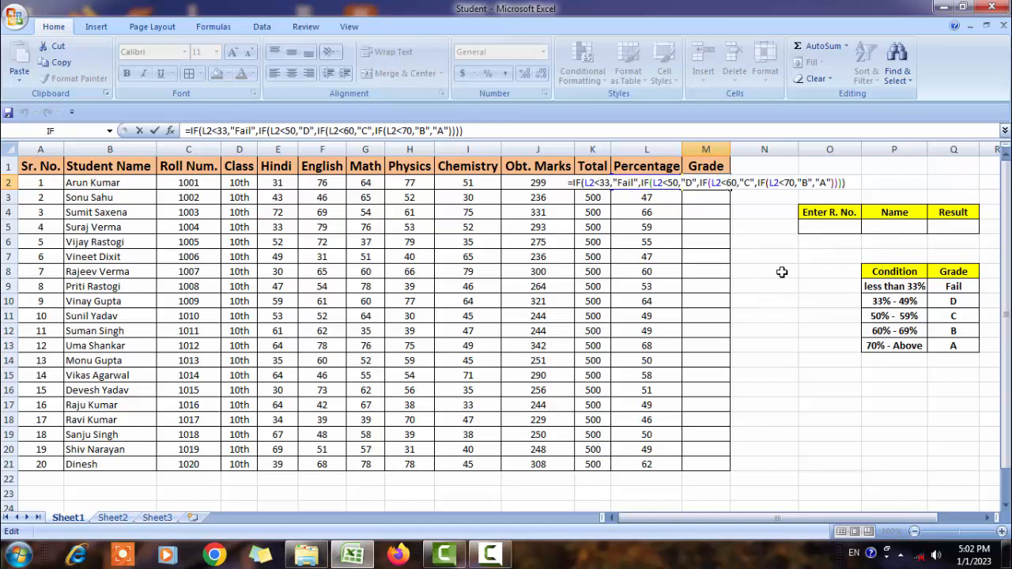
{"action": "key", "text": "Return"}
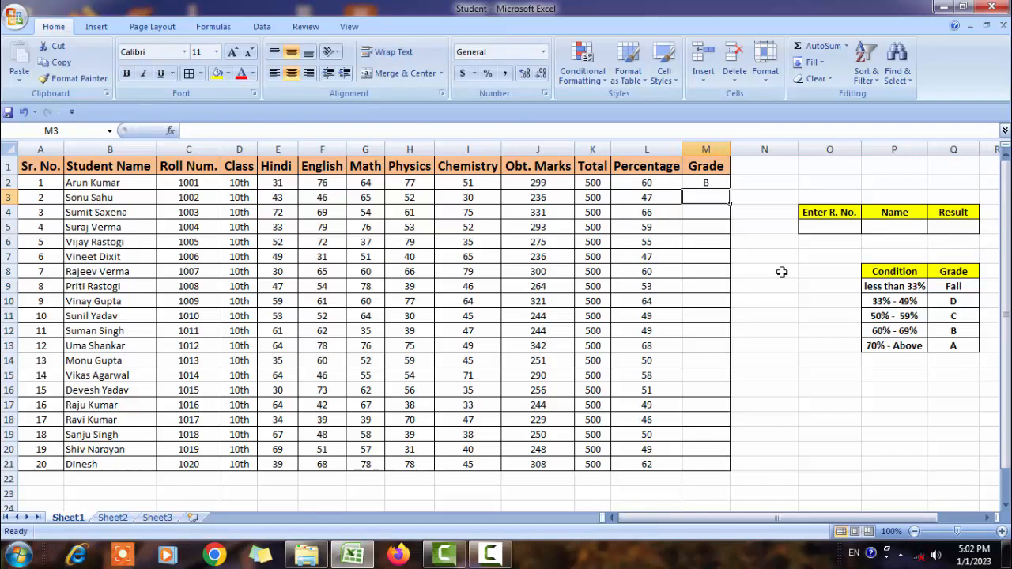
- Check M2's grade against the percentage in L2 and fill the formula down the Grade column to M21
{"action": "key", "text": "Up"}
{"action": "key", "text": "Left"}
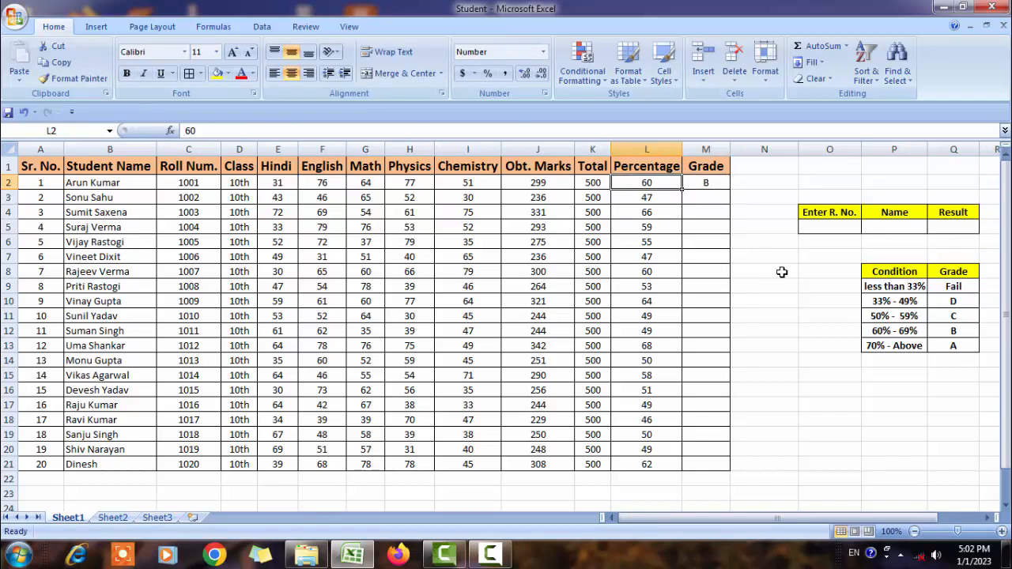
{"action": "key", "text": "Right"}
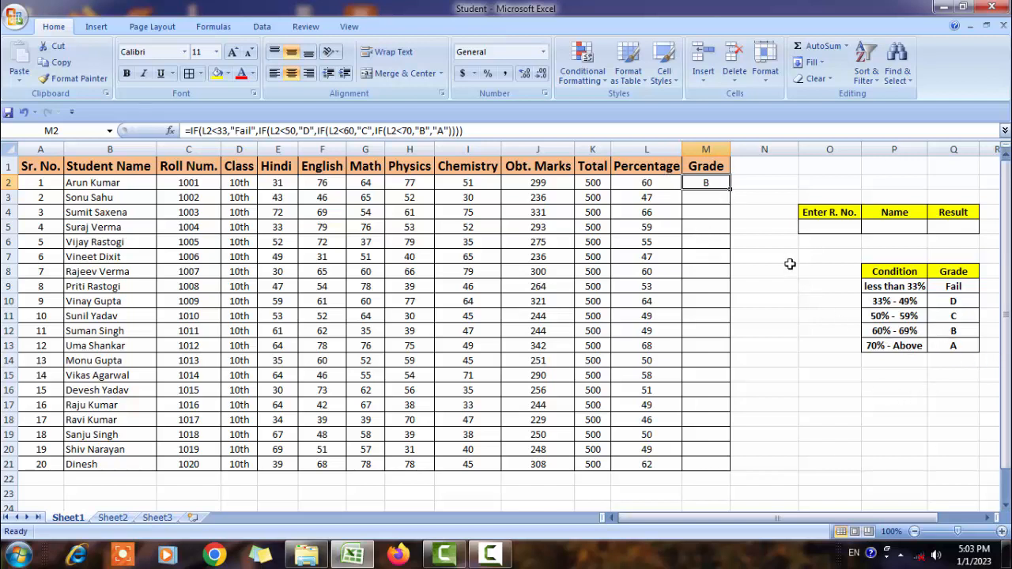
{"action": "key", "text": "Left"}
{"action": "key", "text": "Right"}
{"action": "left_click_drag", "start_coordinate": [730, 190], "coordinate": [733, 473]}
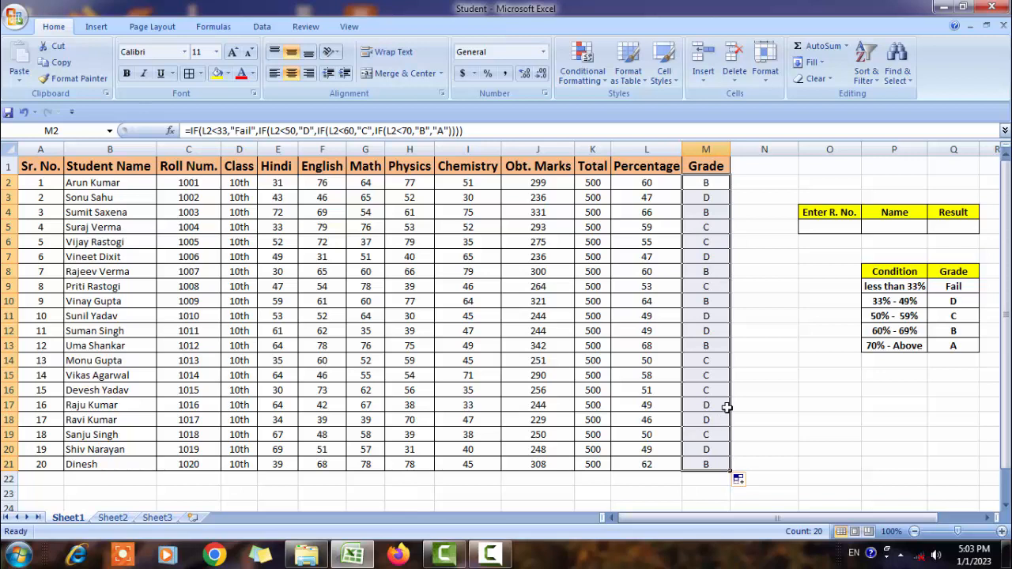
{"action": "left_click", "coordinate": [768, 313]}
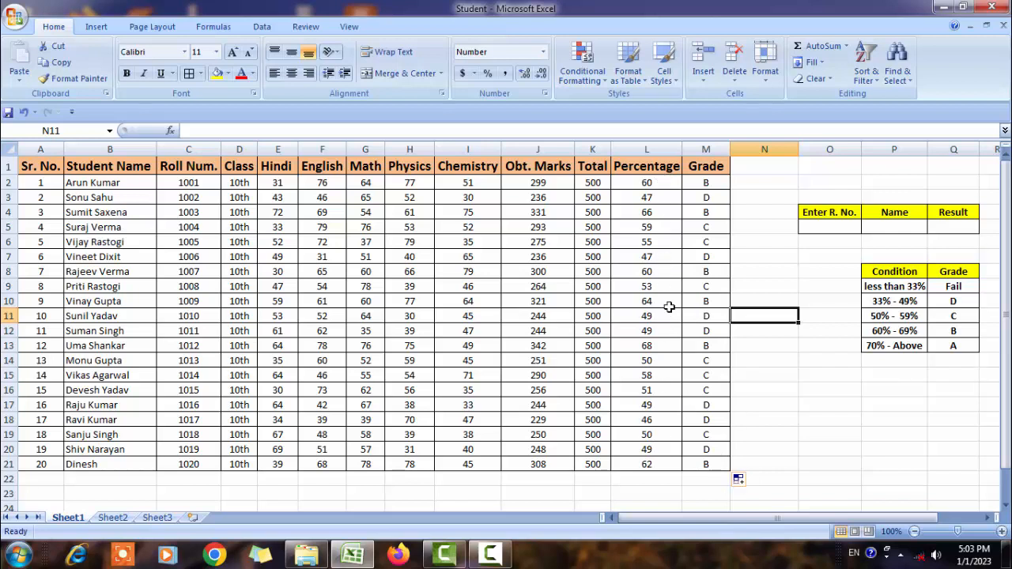
- Set the percentage in L5 to 32 to test the formula, and check the grade in M5
{"action": "left_click", "coordinate": [652, 230]}
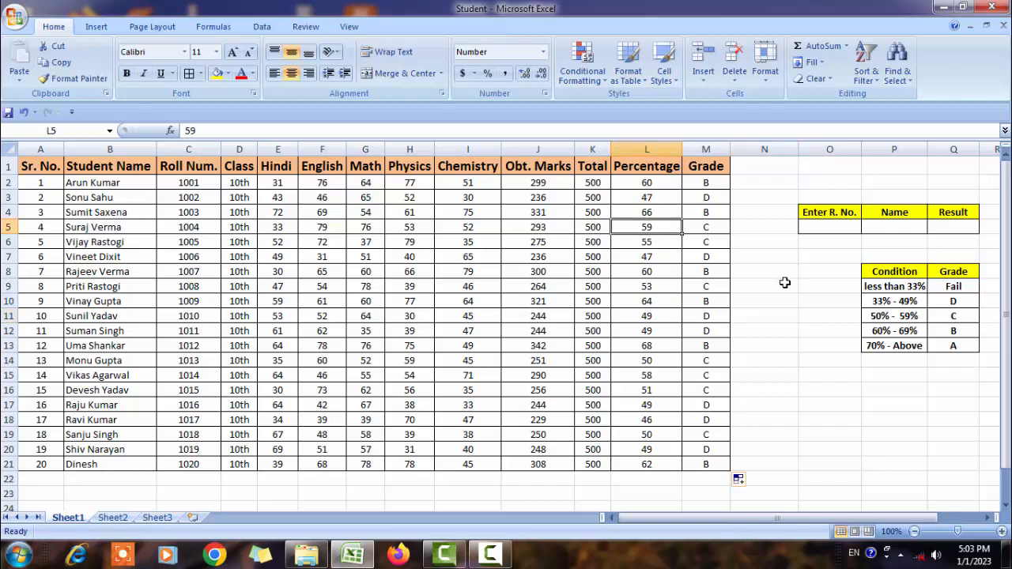
{"action": "type", "text": "32"}
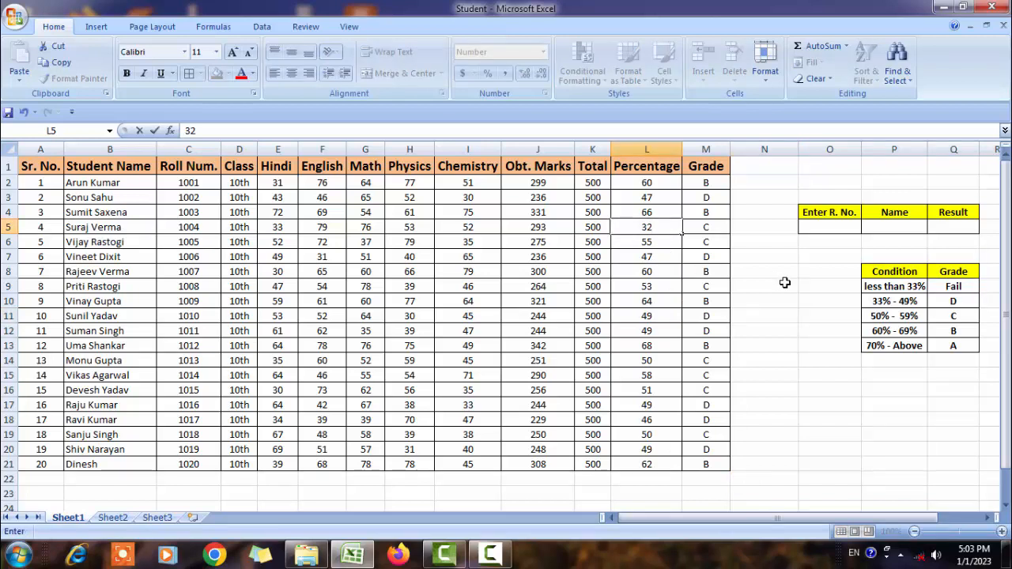
{"action": "key", "text": "Return"}
{"action": "key", "text": "Up"}
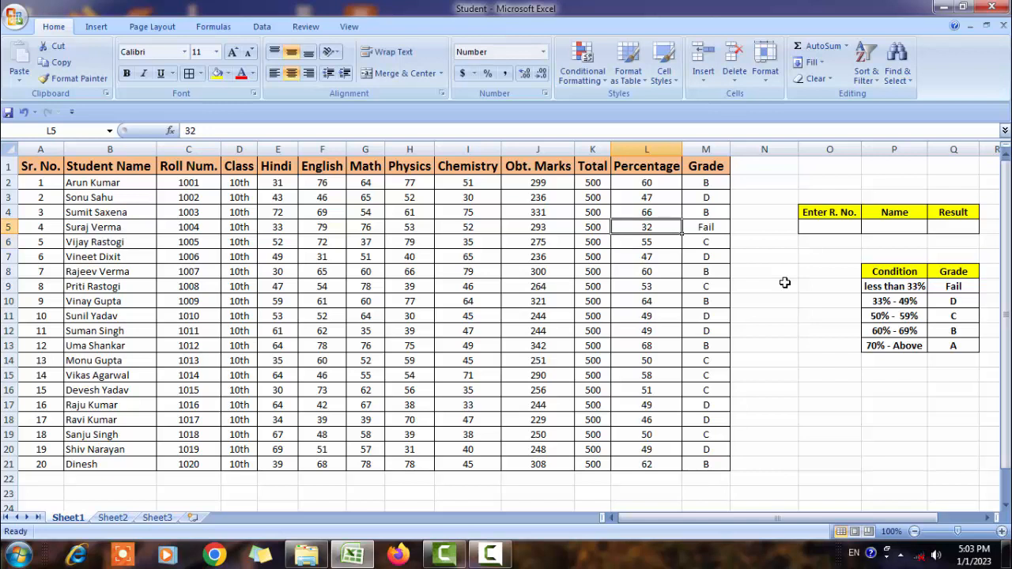
{"action": "key", "text": "Right"}
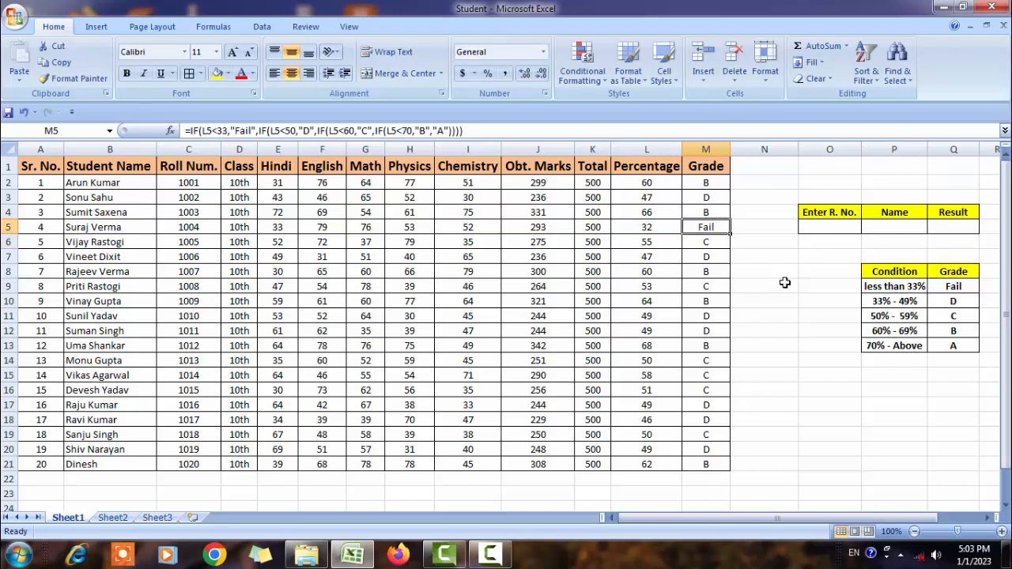
- Compare the percentages and grades in rows 6 to 13 with the grade condition table
{"action": "key", "text": "Down"}
{"action": "key", "text": "Down"}
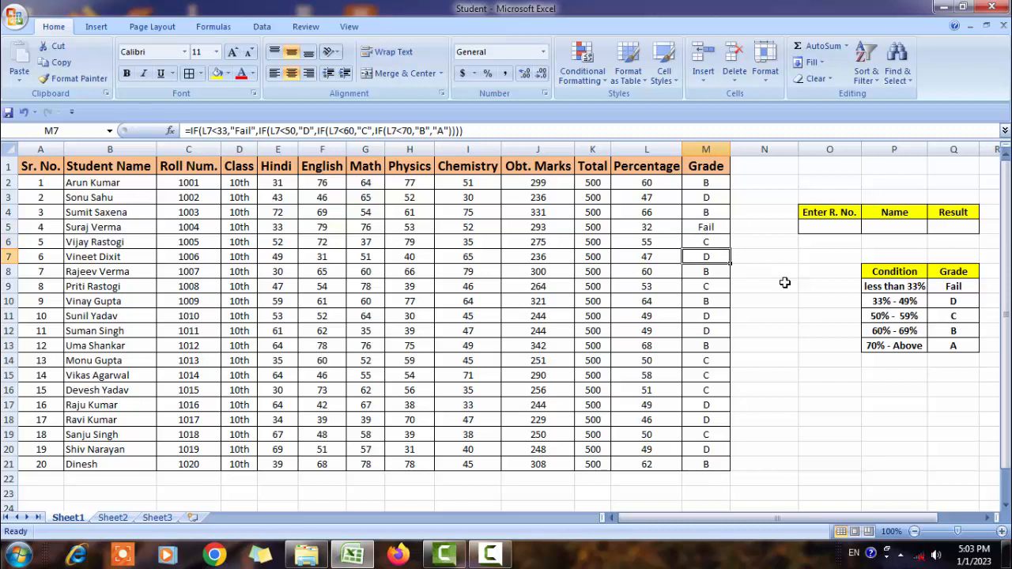
{"action": "left_click", "coordinate": [656, 287]}
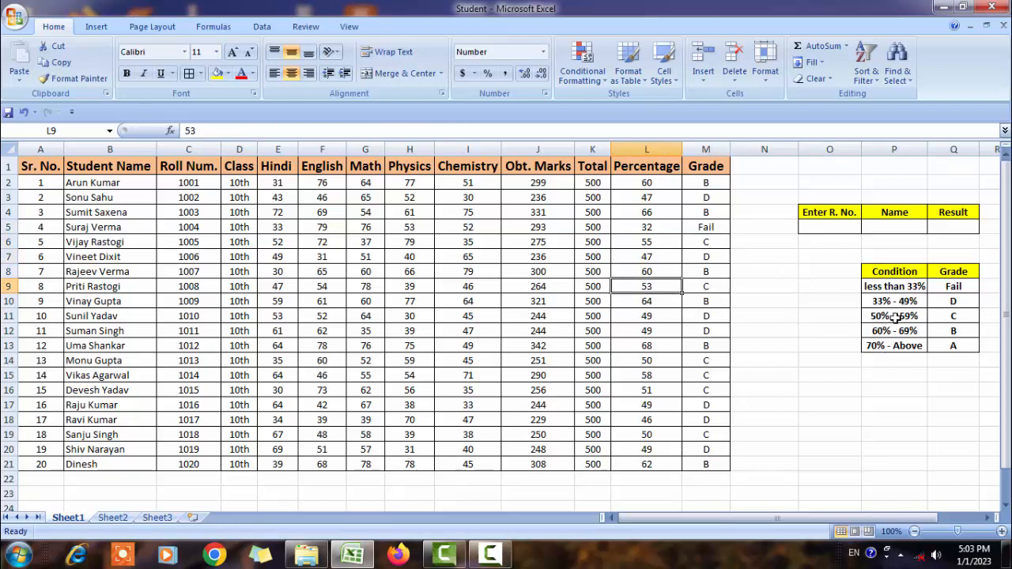
{"action": "left_click", "coordinate": [669, 346]}
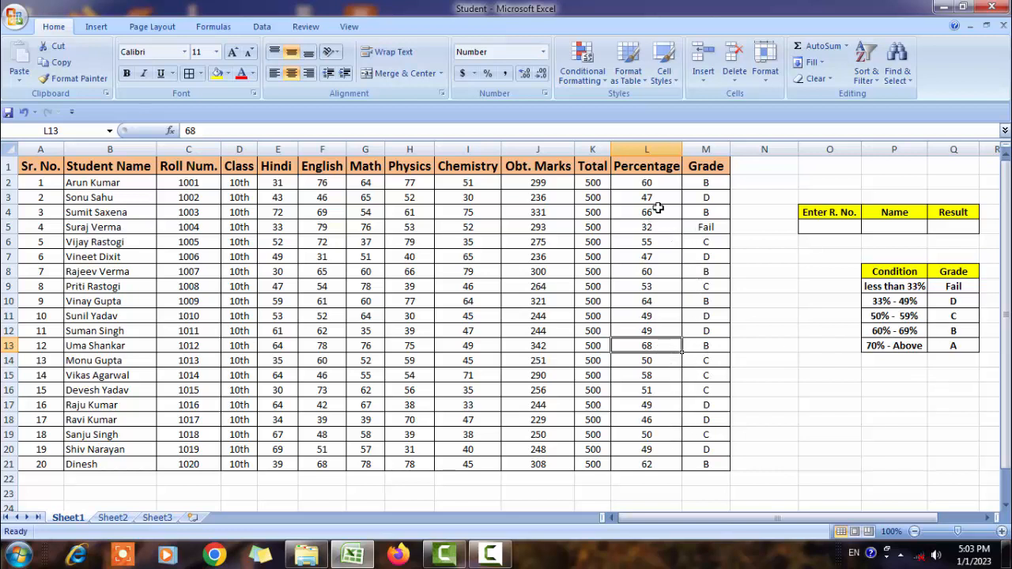
- Set the percentage in L17 to 75 to test the nested IF formula, and check the grade in M17
{"action": "left_click", "coordinate": [673, 404]}
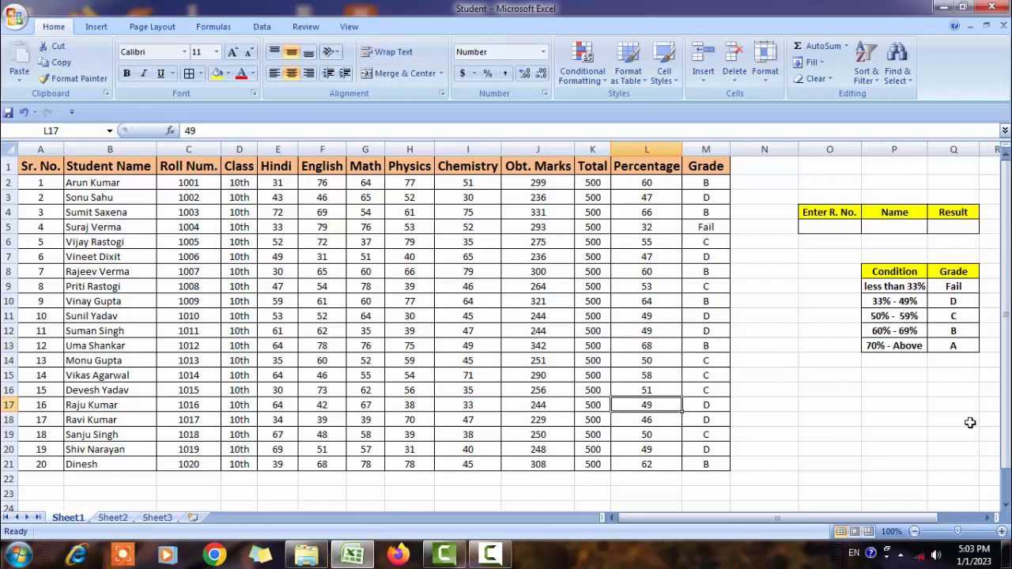
{"action": "type", "text": "7"}
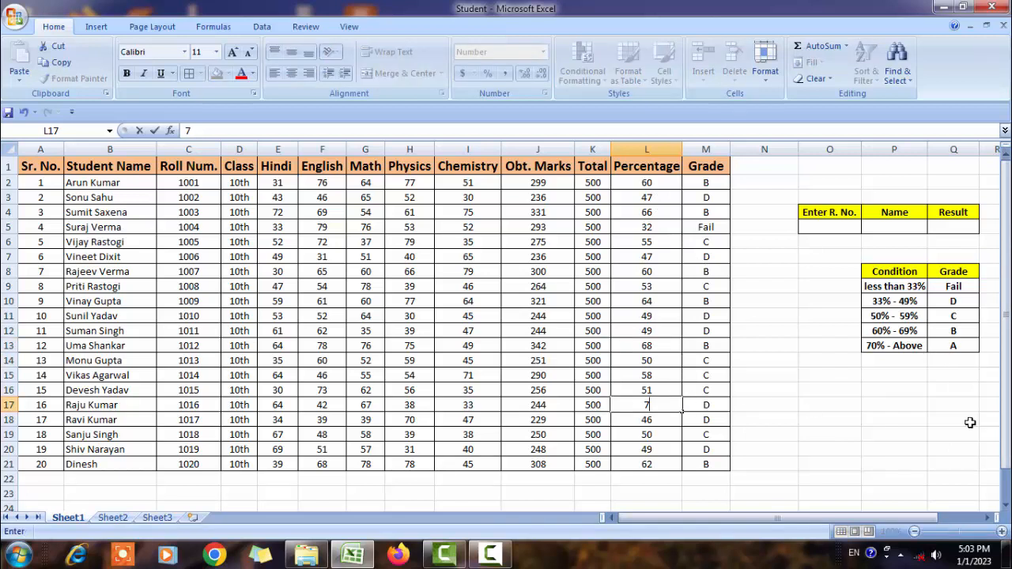
{"action": "type", "text": "5"}
{"action": "key", "text": "Return"}
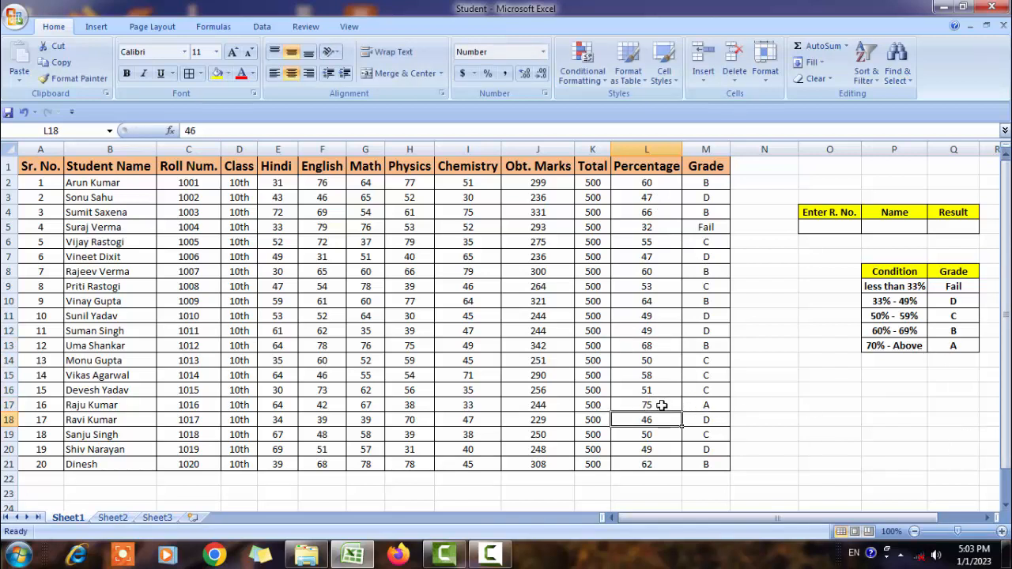
{"action": "left_click", "coordinate": [713, 408]}
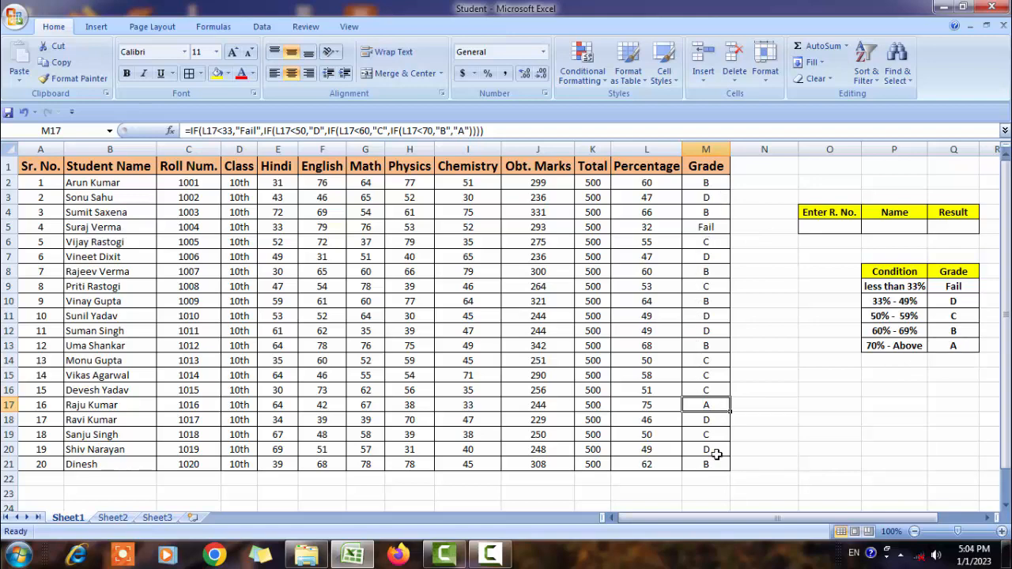
{"action": "left_click", "coordinate": [744, 318]}
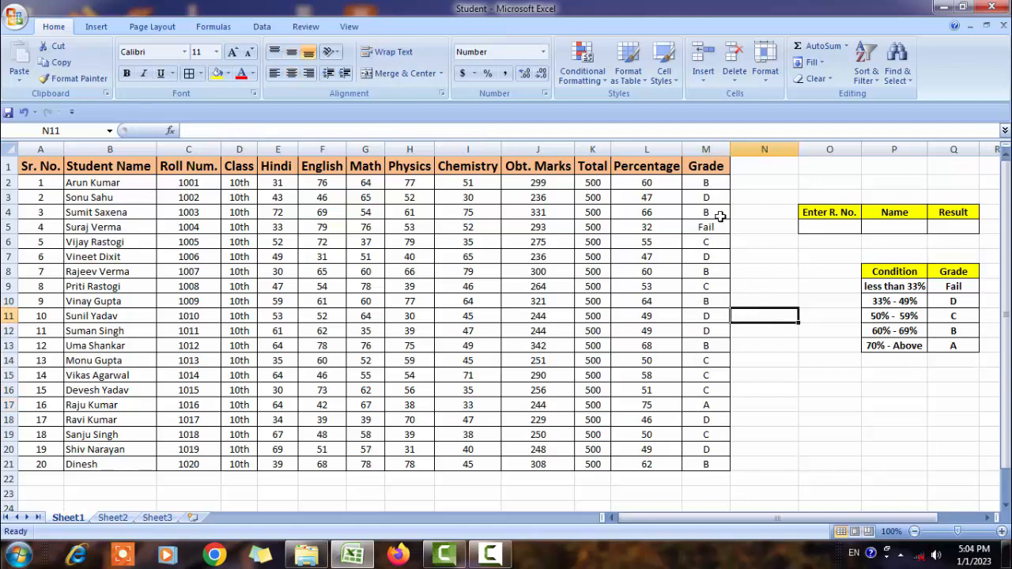
{"action": "left_click", "coordinate": [779, 349]}
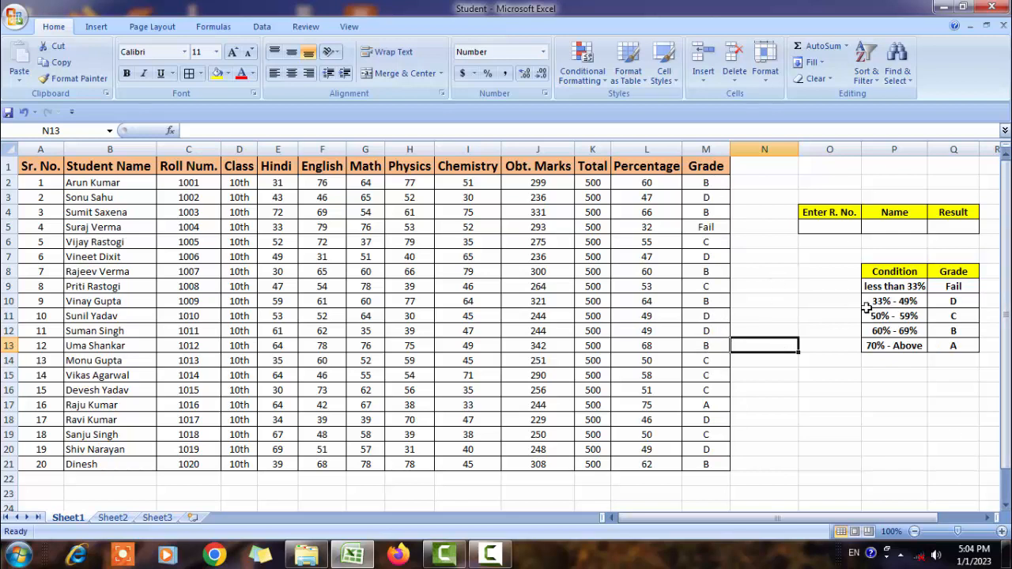
- Review the ages and Voting Eligibility results on Sheet2, and return to the grade table on Sheet1
{"action": "left_click", "coordinate": [117, 519]}
{"action": "left_click", "coordinate": [469, 361]}
{"action": "left_click", "coordinate": [446, 243]}
{"action": "left_click", "coordinate": [473, 281]}
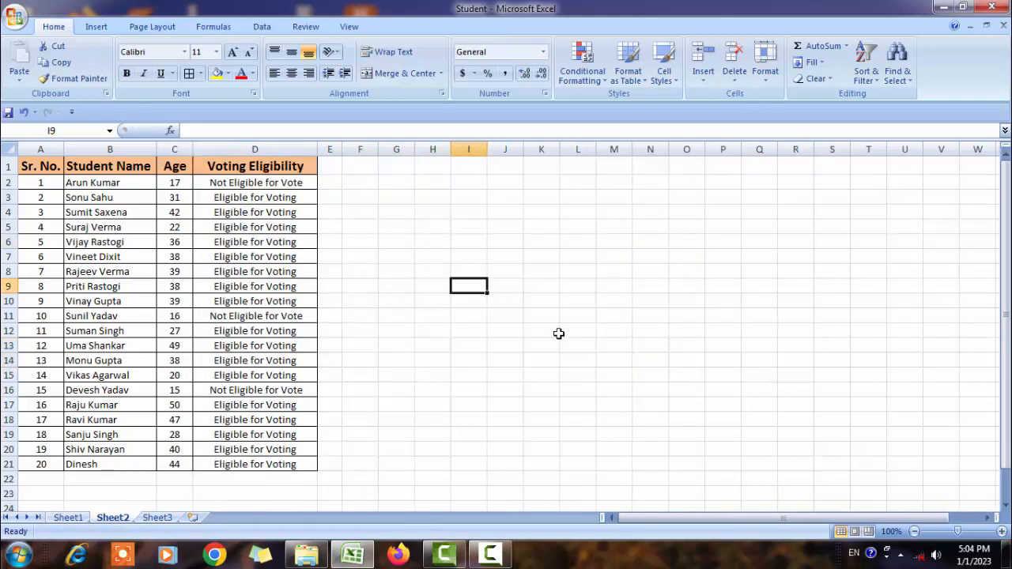
{"action": "left_click_drag", "start_coordinate": [613, 345], "coordinate": [577, 346]}
{"action": "left_click", "coordinate": [465, 257]}
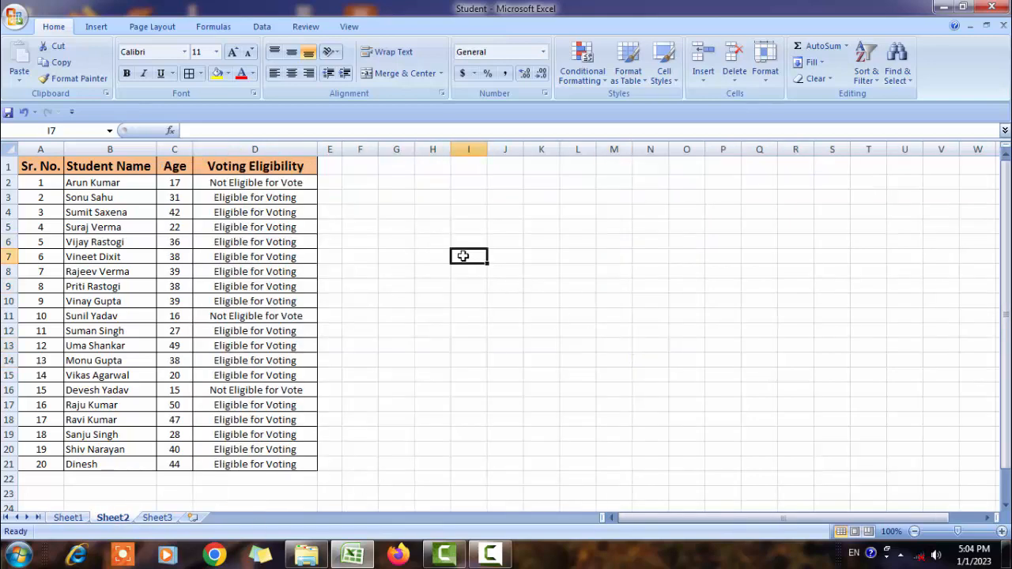
{"action": "left_click", "coordinate": [510, 333]}
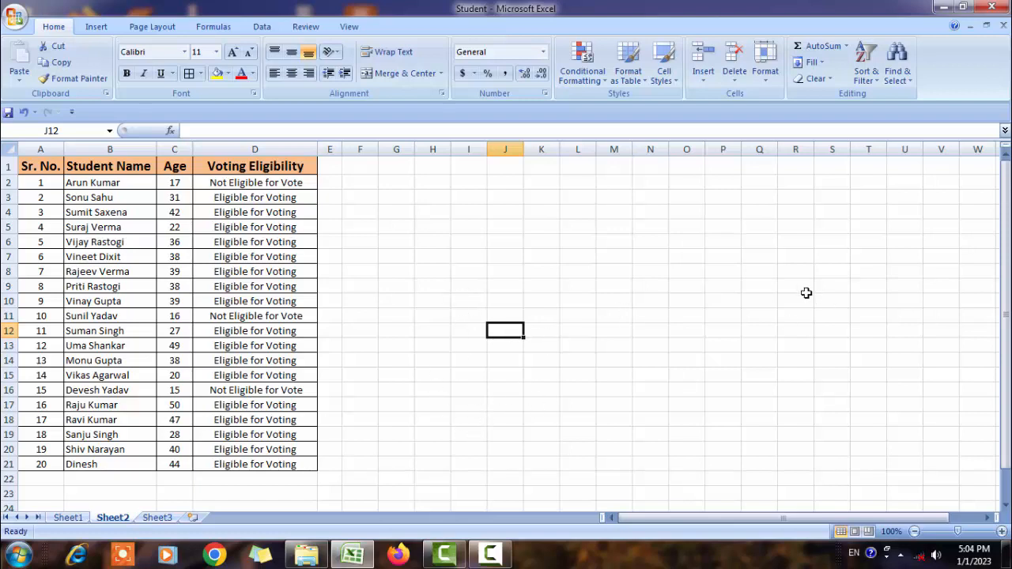
{"action": "key", "text": "Up"}
{"action": "key", "text": "Up"}
{"action": "key", "text": "Up"}
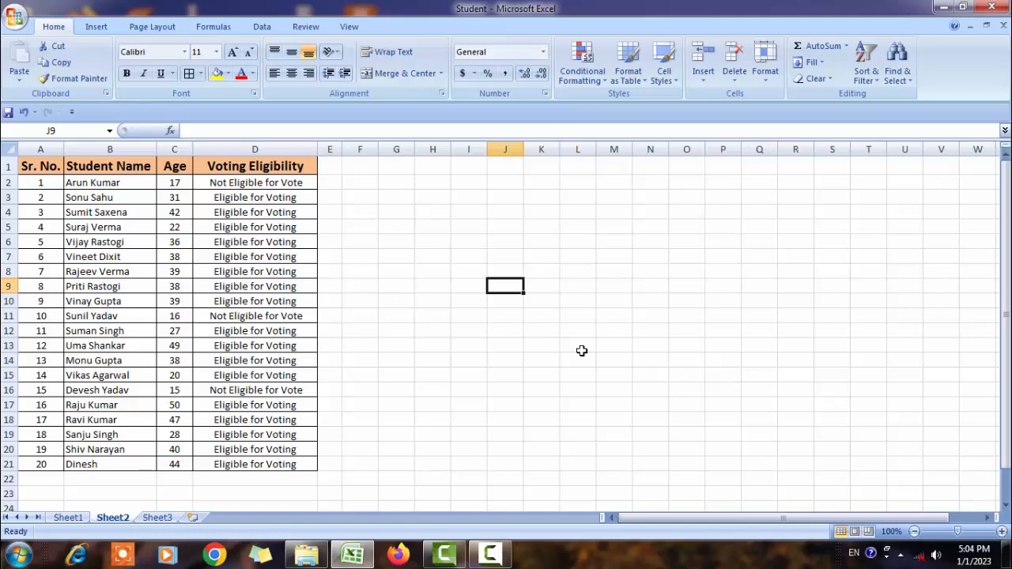
{"action": "key", "text": "ctrl+Page_Up"}
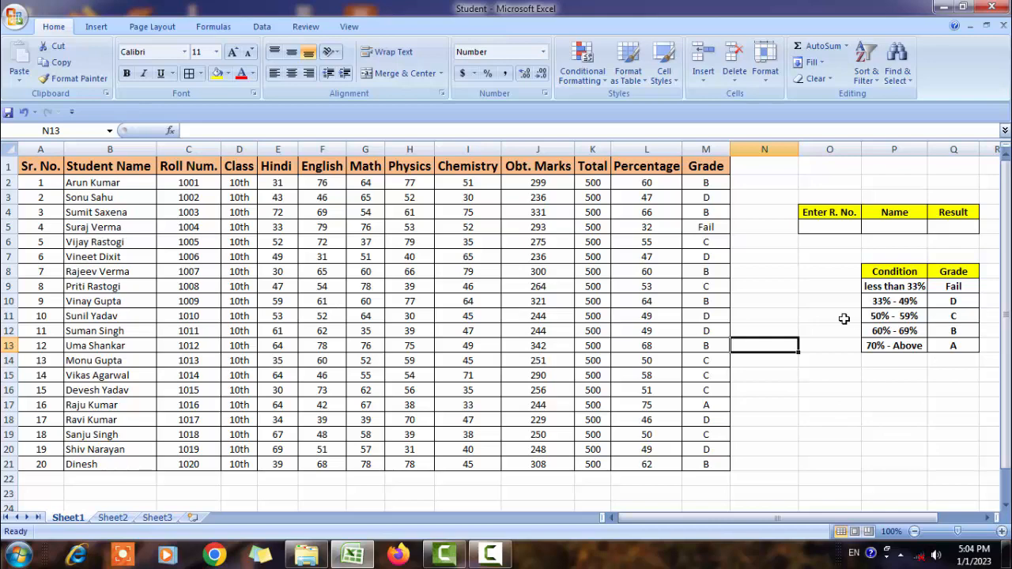